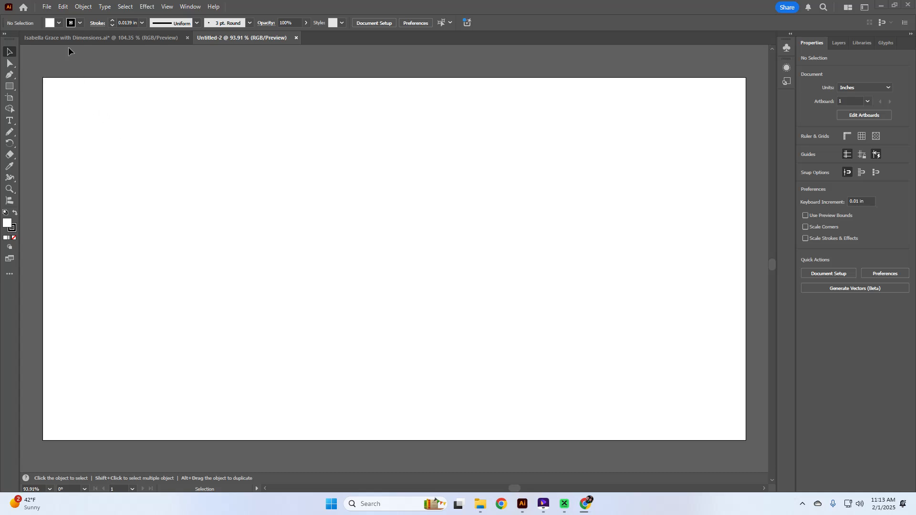
# Place the PM Stats SVG from the Baby Milestones-Victorian Final > SVG folder.
pyautogui.click(46, 7)
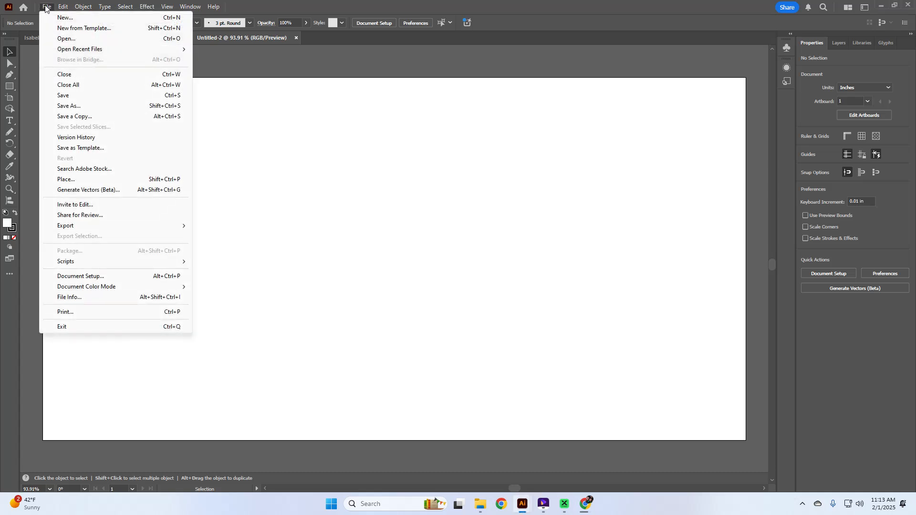
pyautogui.click(79, 181)
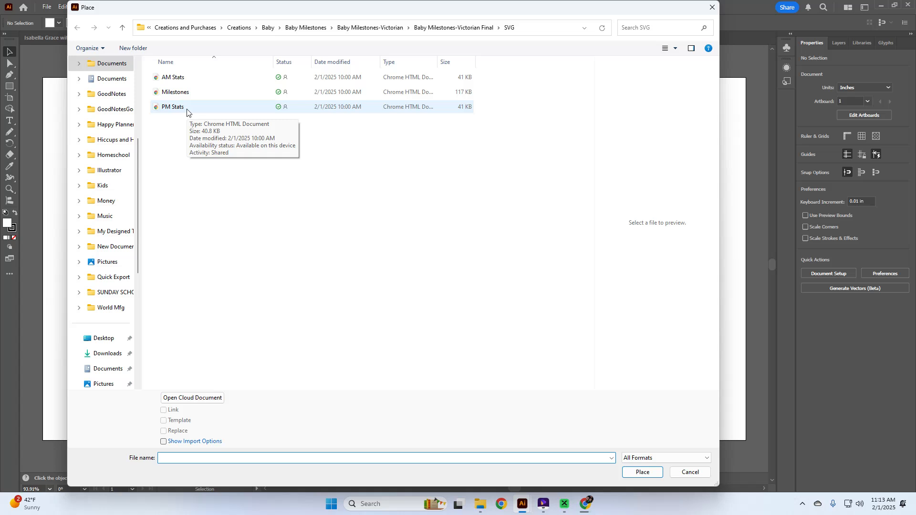
pyautogui.click(470, 27)
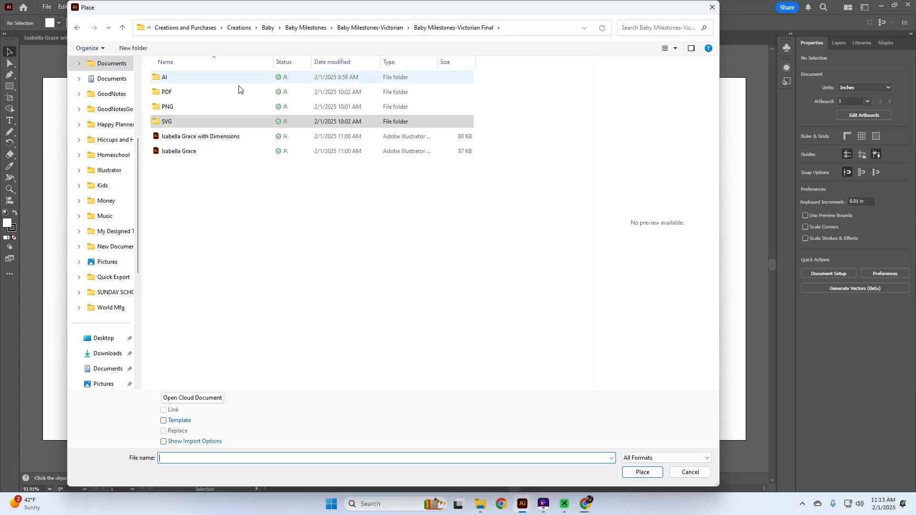
pyautogui.click(193, 82)
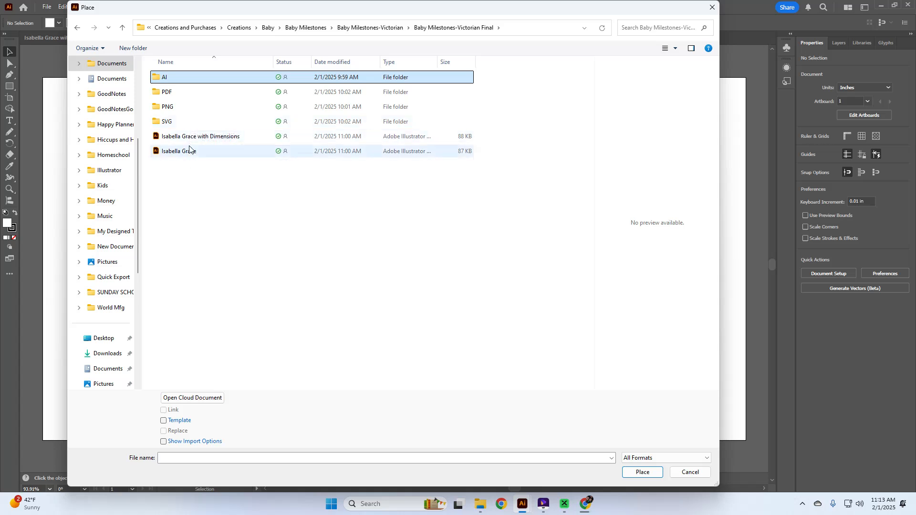
pyautogui.click(194, 119)
pyautogui.doubleClick(194, 120)
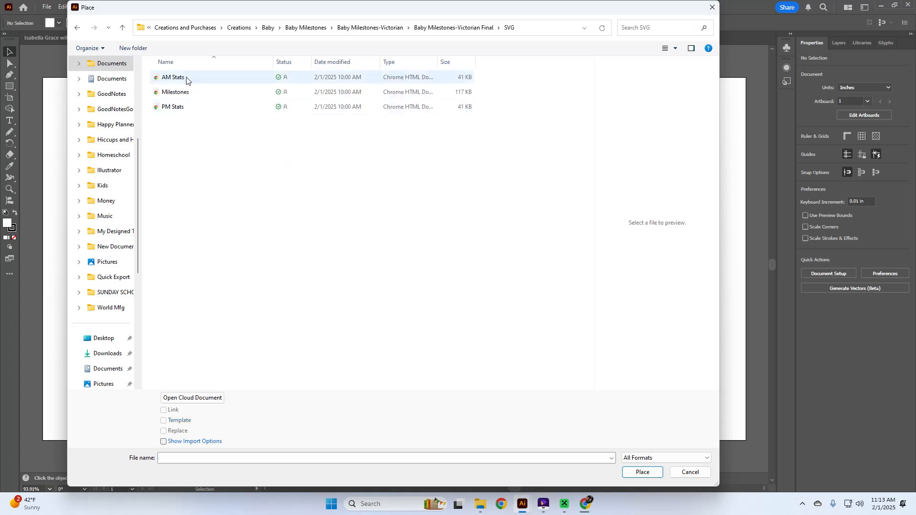
pyautogui.doubleClick(165, 108)
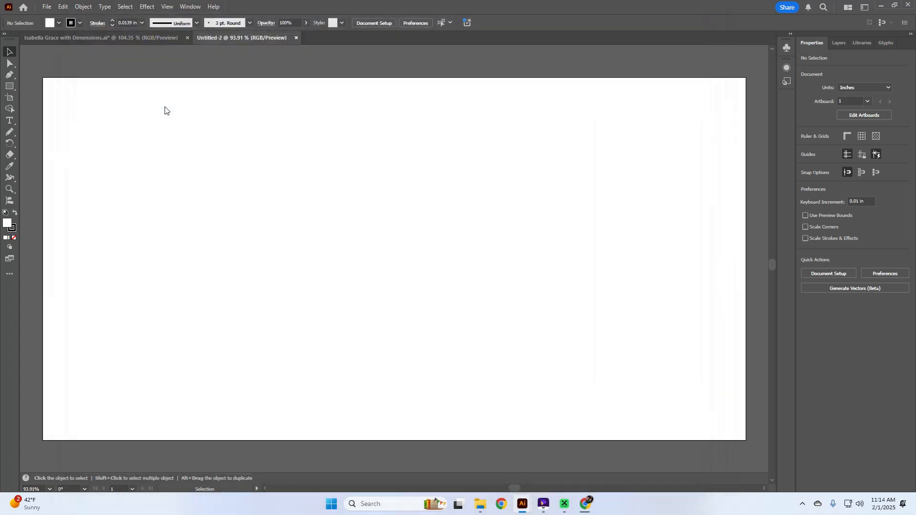
# Drop the PM Stats artwork onto the Untitled-2 artboard and ungroup it.
pyautogui.click(118, 97)
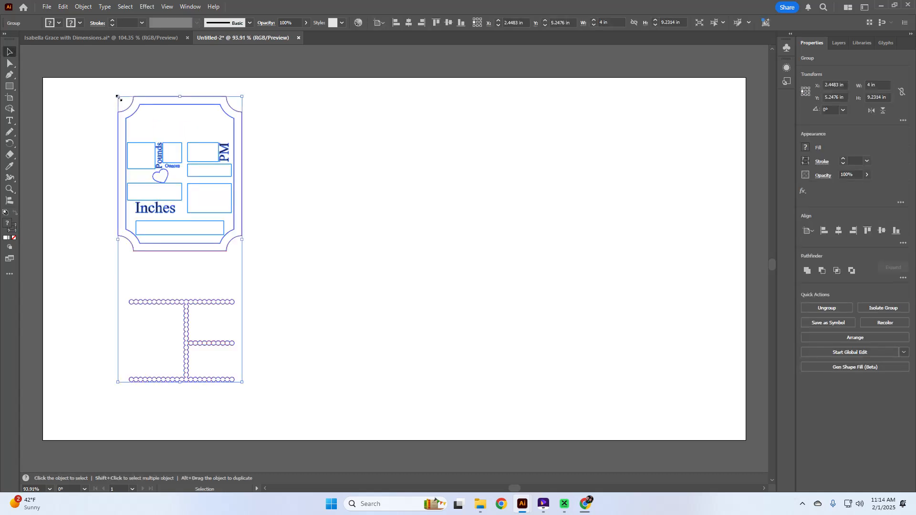
pyautogui.click(394, 270)
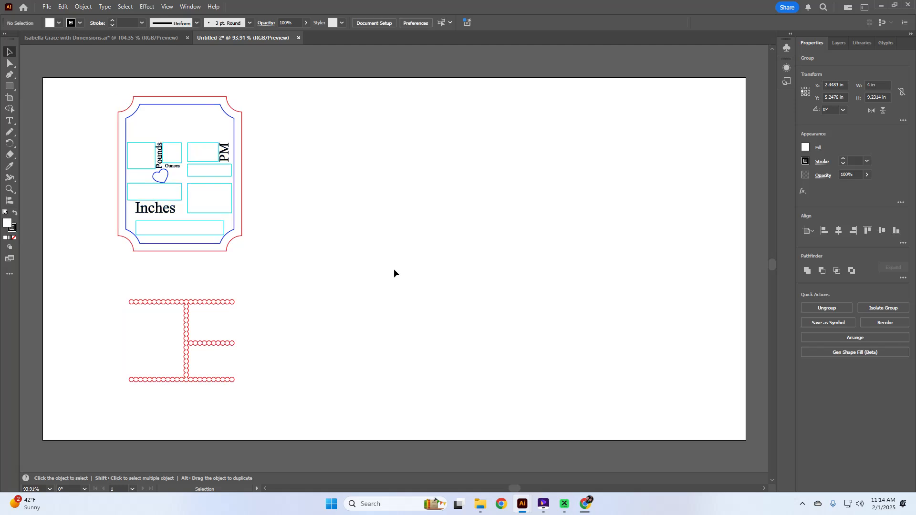
pyautogui.click(227, 225)
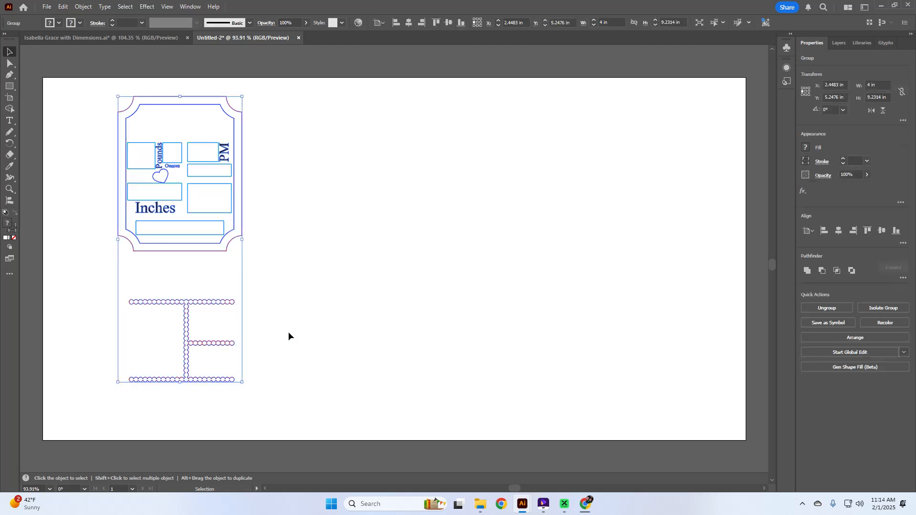
pyautogui.click(841, 307)
# Drag the dotted E-shaped path aside and delete it.
pyautogui.click(333, 351)
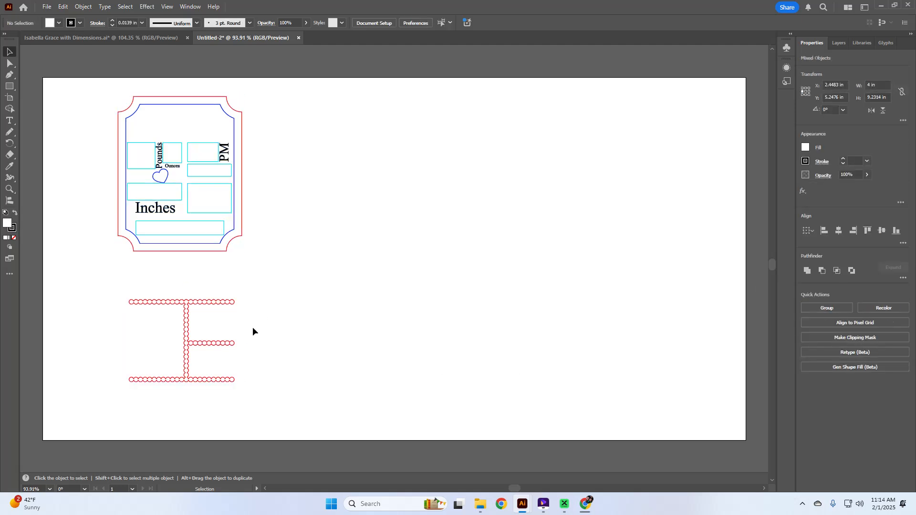
pyautogui.click(224, 304)
pyautogui.moveTo(225, 308)
pyautogui.mouseDown()
pyautogui.moveTo(191, 311)
pyautogui.moveTo(88, 469)
pyautogui.moveTo(241, 314)
pyautogui.mouseUp()
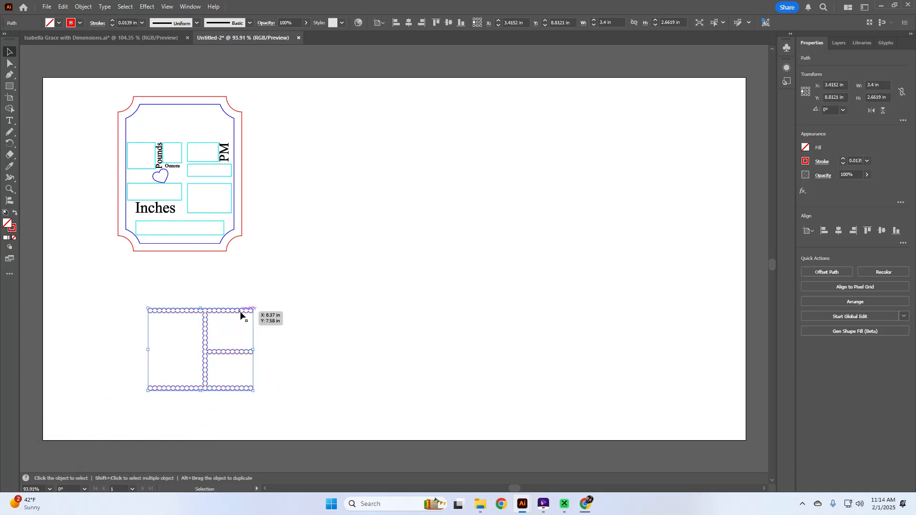
pyautogui.press('Delete')
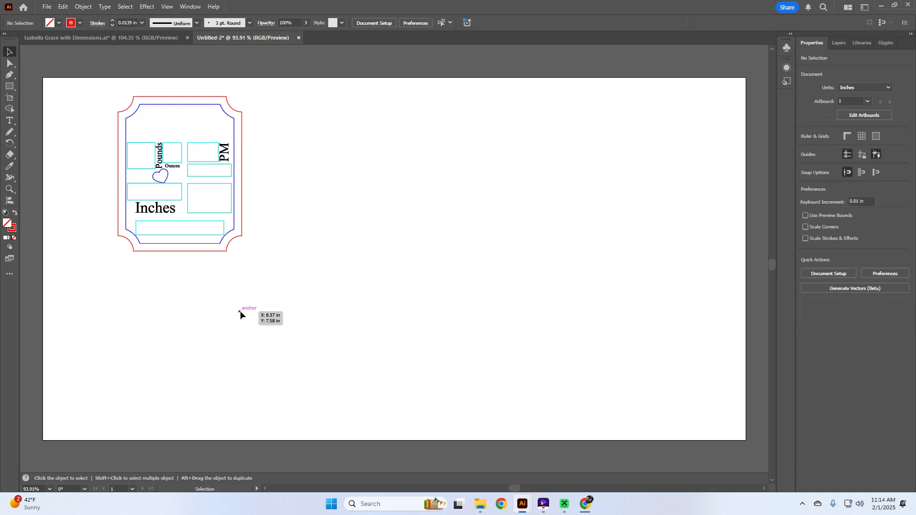
pyautogui.scroll(3, 251, 296)
pyautogui.scroll(1, 252, 298)
pyautogui.moveTo(254, 306); pyautogui.dragTo(105, 134)
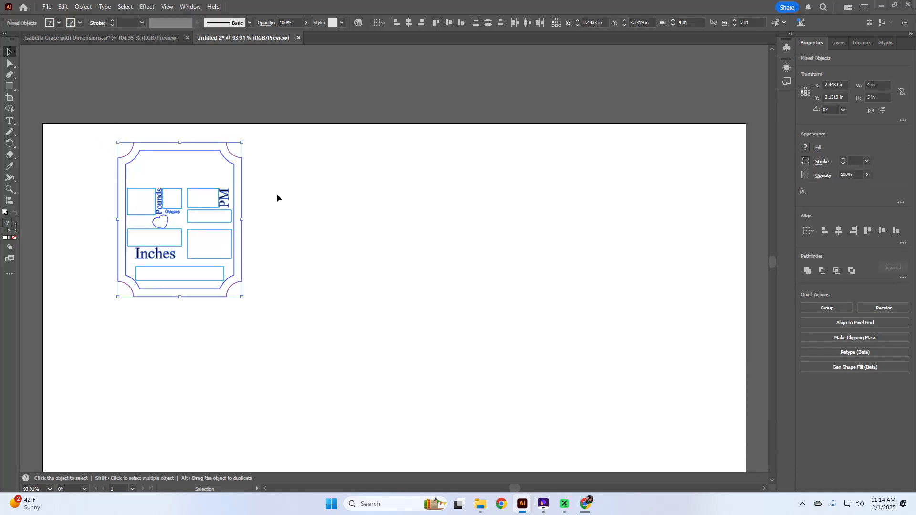
pyautogui.hotkey('ctrl', 'h')
pyautogui.scroll(1, 204, 275)
pyautogui.scroll(4, 203, 275)
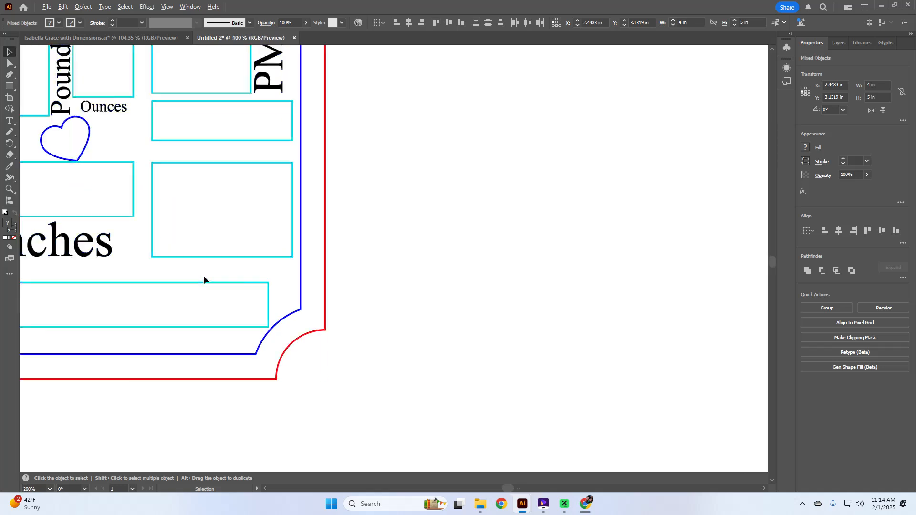
pyautogui.scroll(-1, 203, 275)
pyautogui.hscroll(-5, 203, 275)
pyautogui.click(204, 277)
pyautogui.scroll(4, 204, 277)
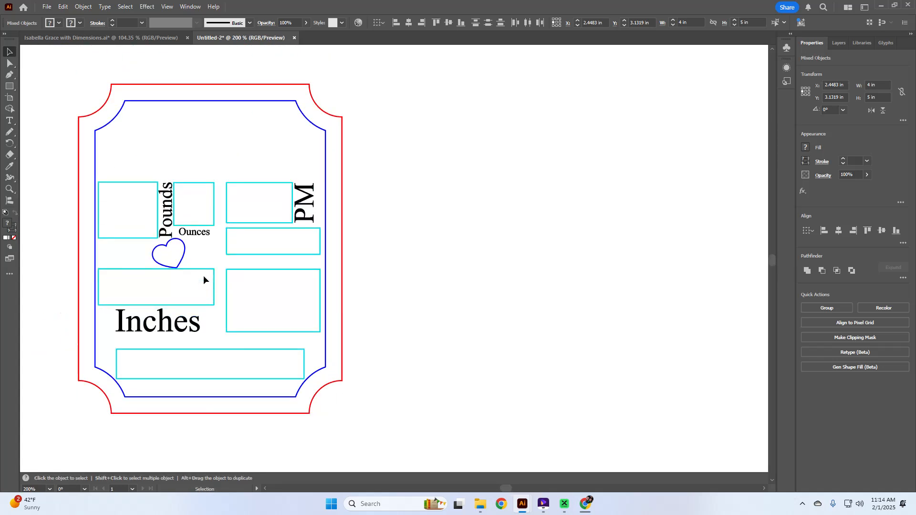
pyautogui.click(280, 208)
pyautogui.click(358, 221)
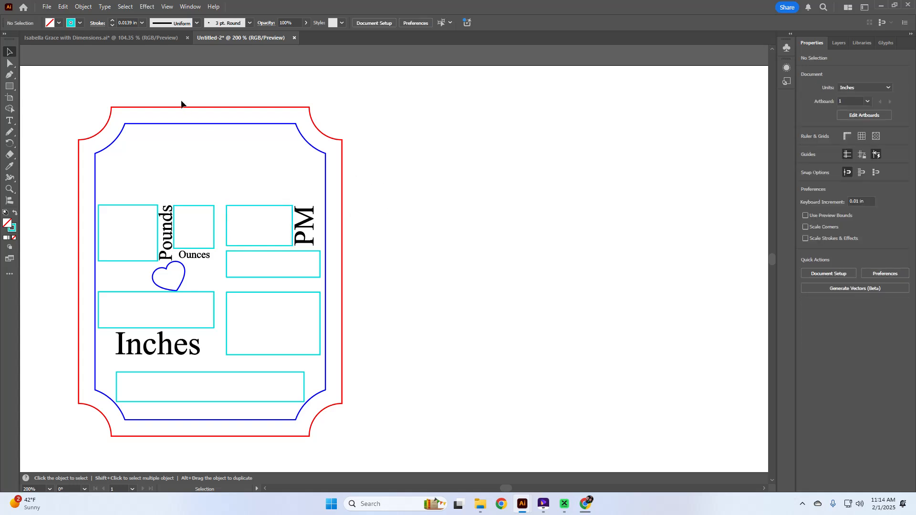
pyautogui.click(127, 37)
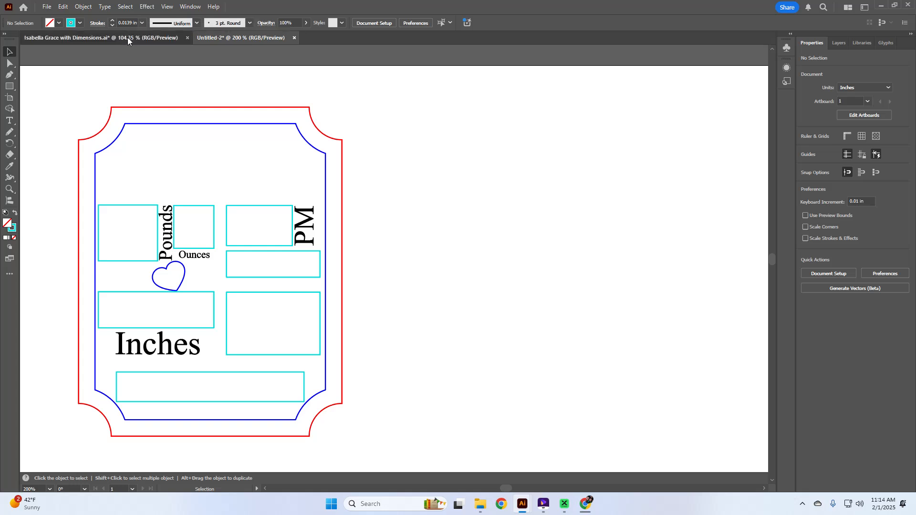
# Check each stats text item, from first name through weight, time, date and location.
pyautogui.scroll(-1, 652, 162)
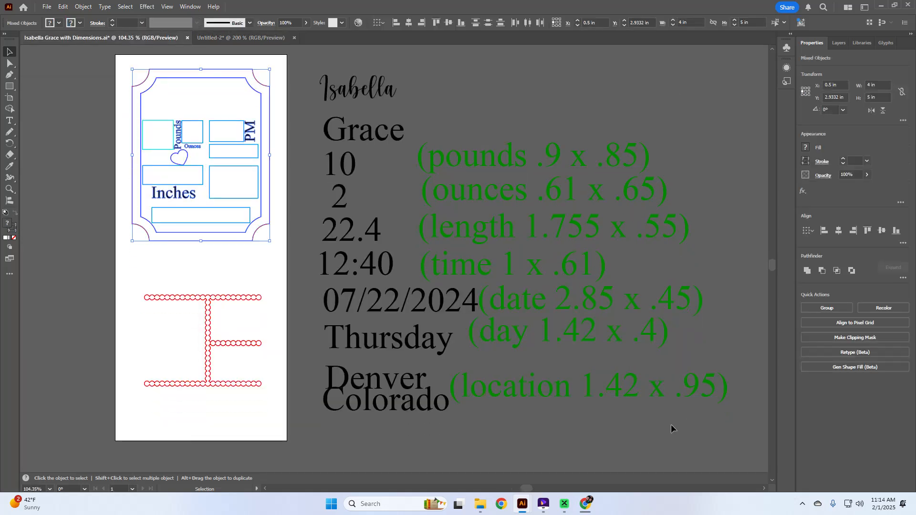
pyautogui.click(380, 96)
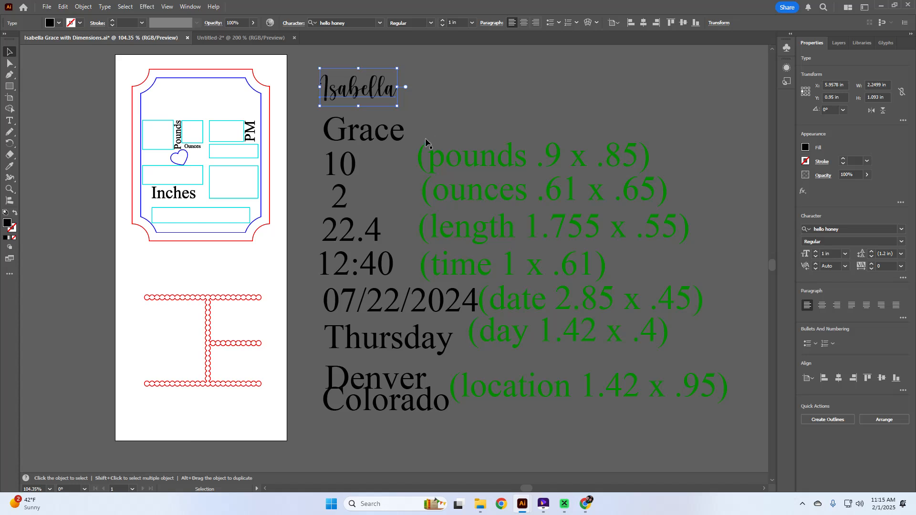
pyautogui.click(346, 172)
pyautogui.click(349, 208)
pyautogui.click(344, 206)
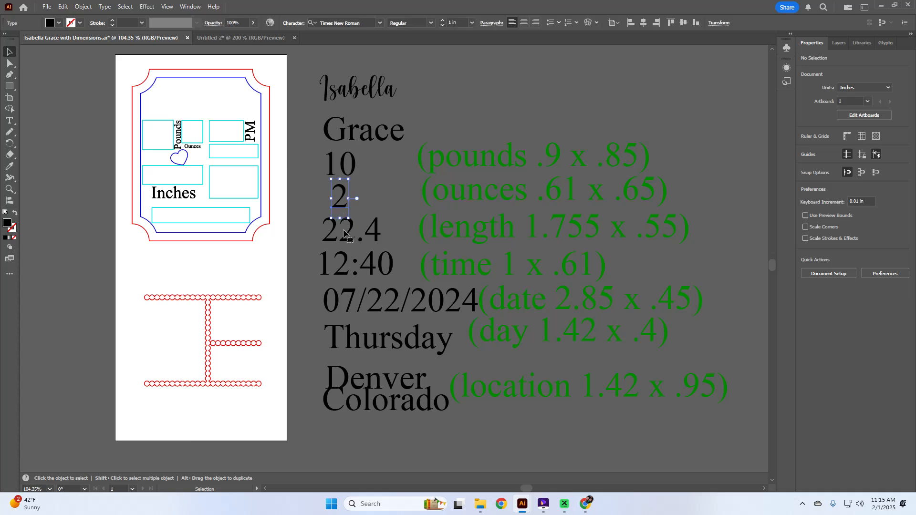
pyautogui.click(349, 239)
pyautogui.click(342, 270)
pyautogui.click(350, 303)
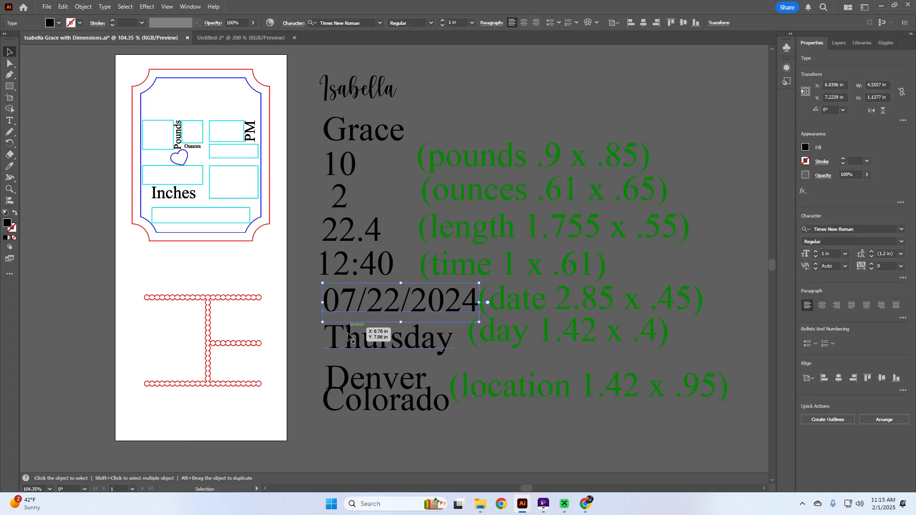
pyautogui.click(353, 349)
pyautogui.click(352, 386)
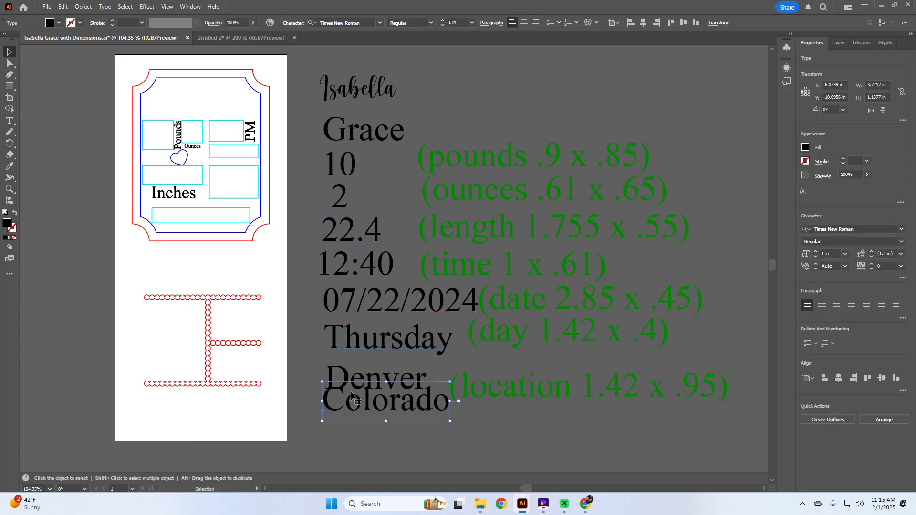
pyautogui.click(361, 431)
# Marquee the black stats text, then check each line down to the location's second line.
pyautogui.moveTo(363, 428); pyautogui.dragTo(335, 80)
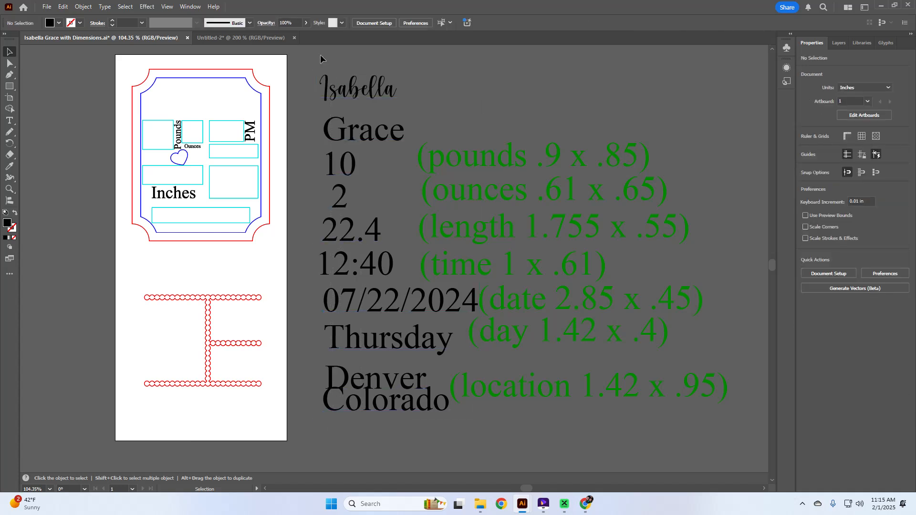
pyautogui.click(362, 93)
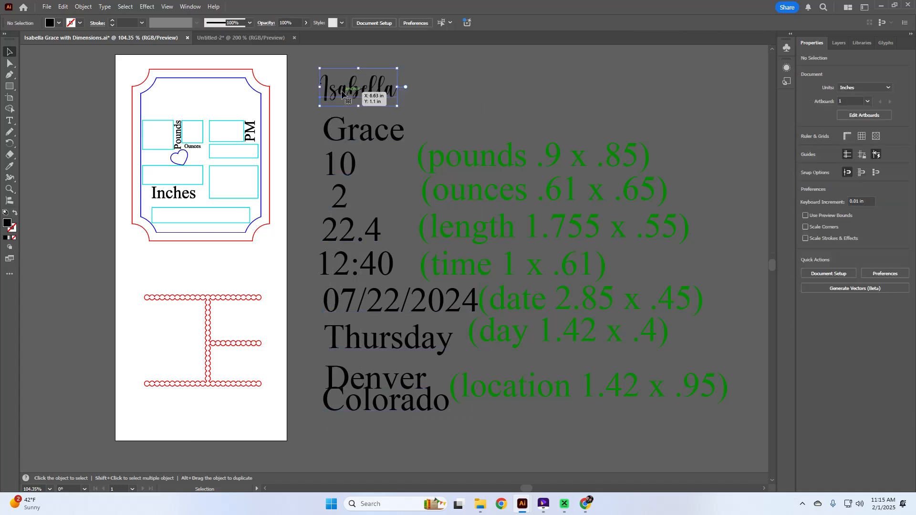
pyautogui.click(353, 140)
pyautogui.click(348, 172)
pyautogui.click(343, 214)
pyautogui.click(350, 233)
pyautogui.click(339, 273)
pyautogui.click(341, 298)
pyautogui.click(342, 334)
pyautogui.click(361, 387)
pyautogui.click(362, 405)
pyautogui.click(375, 435)
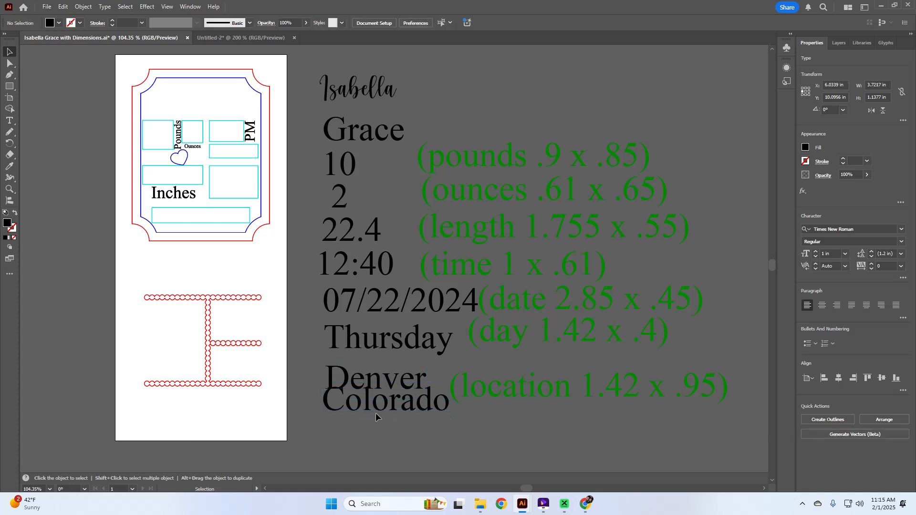
# Move the second location line slightly lower and marquee the whole stats column.
pyautogui.moveTo(376, 403); pyautogui.dragTo(376, 411)
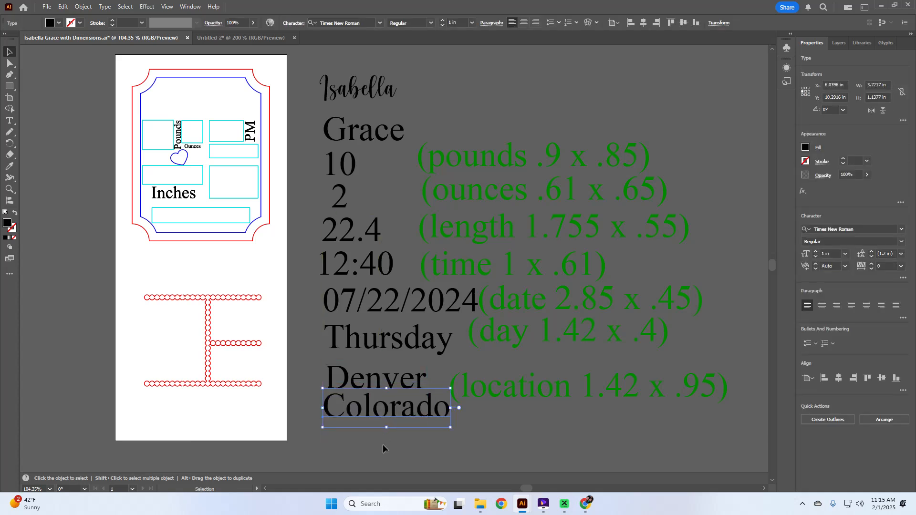
pyautogui.click(382, 445)
pyautogui.moveTo(385, 456); pyautogui.dragTo(323, 66)
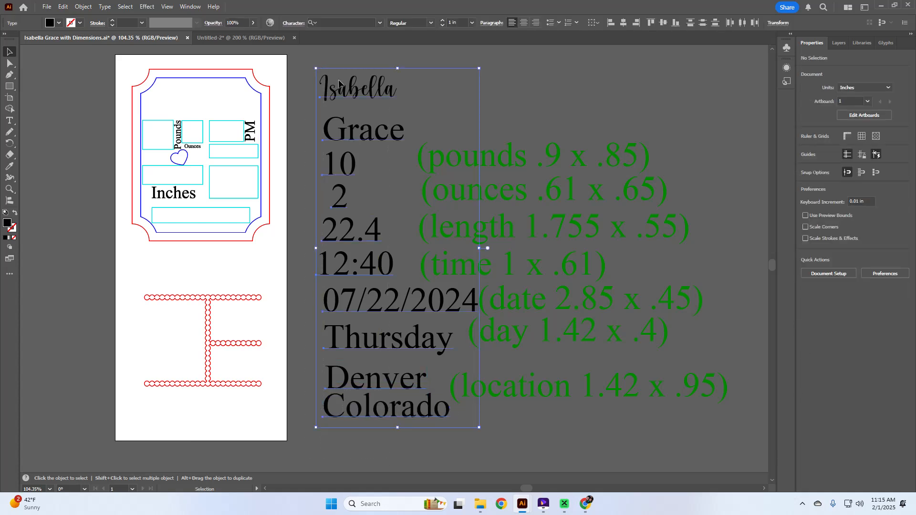
pyautogui.click(487, 111)
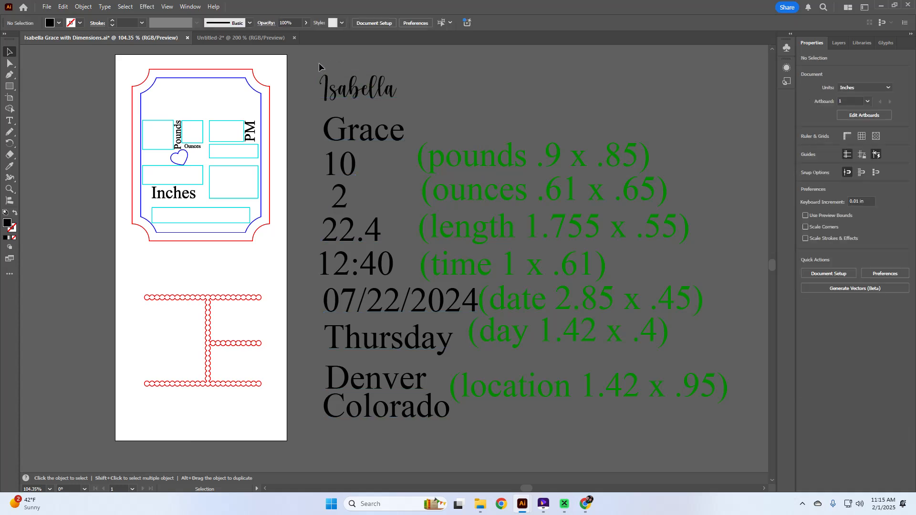
pyautogui.moveTo(316, 61); pyautogui.dragTo(403, 431)
pyautogui.click(334, 56)
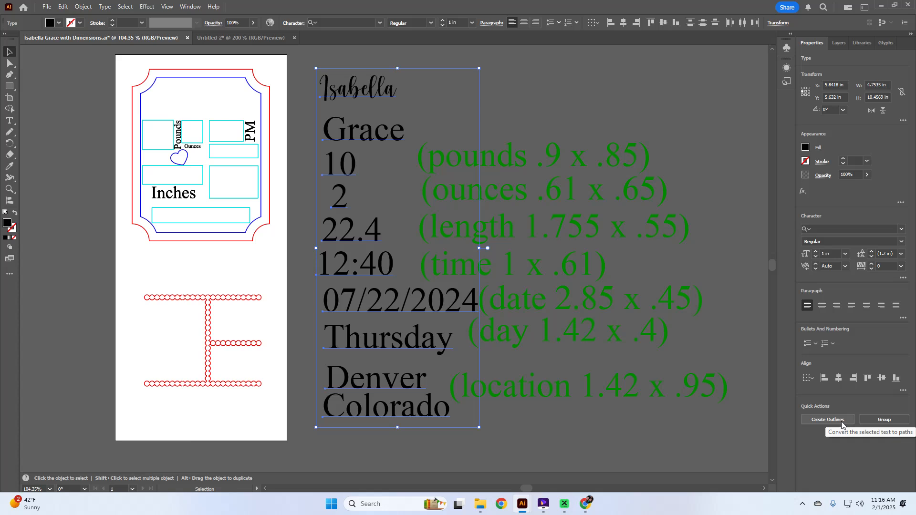
# Create outlines from the selected stats text and select the outlined Isabella lettering.
pyautogui.click(826, 423)
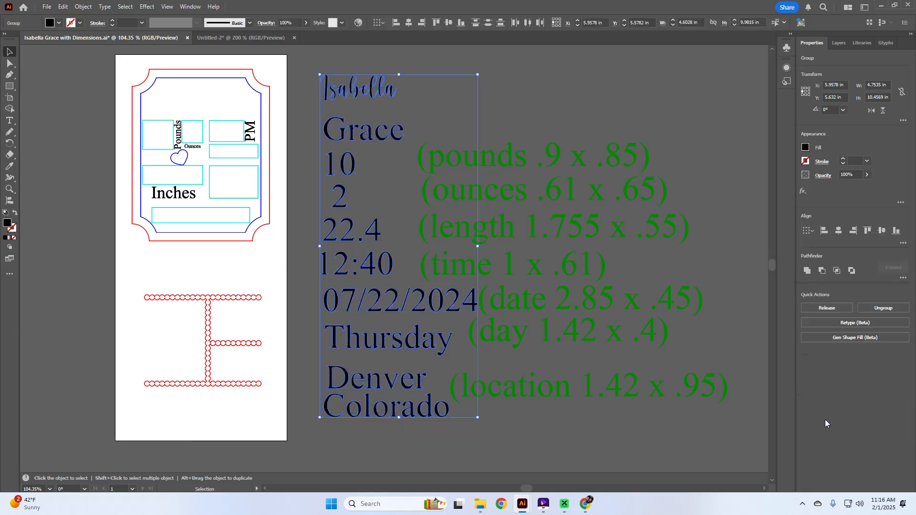
pyautogui.click(487, 445)
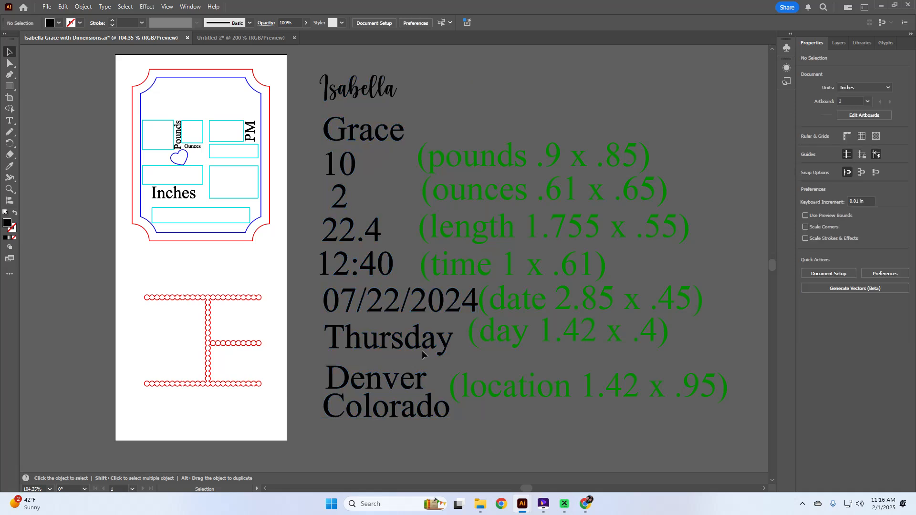
pyautogui.click(324, 79)
pyautogui.hscroll(-2, 386, 94)
pyautogui.scroll(-2, 385, 90)
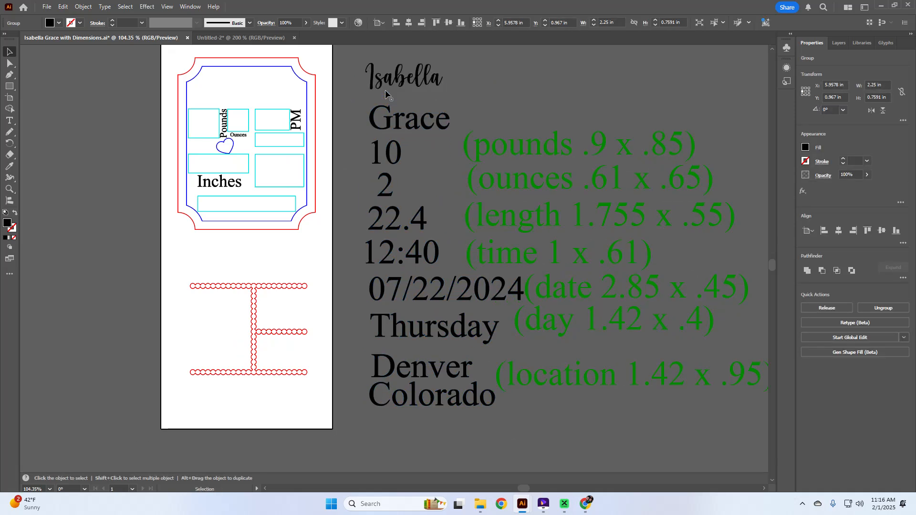
pyautogui.hscroll(1, 386, 90)
pyautogui.scroll(4, 386, 90)
pyautogui.scroll(10, 385, 90)
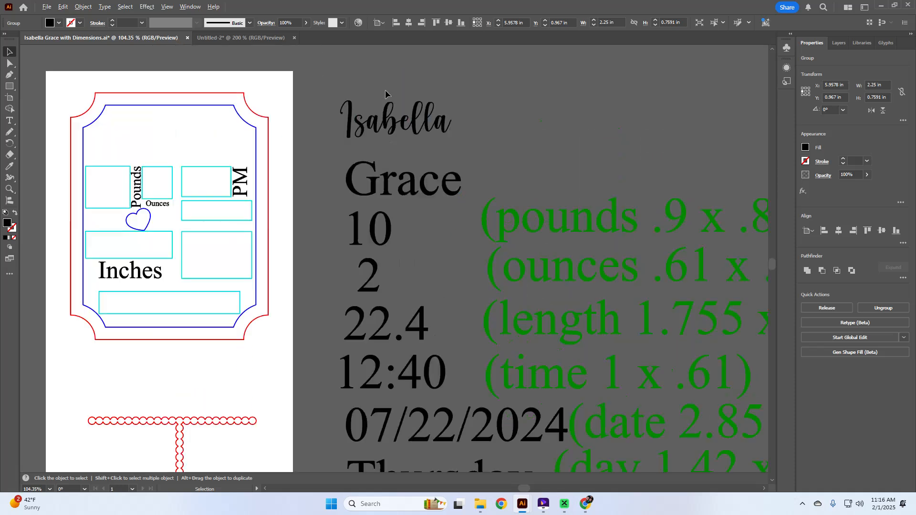
pyautogui.click(336, 331)
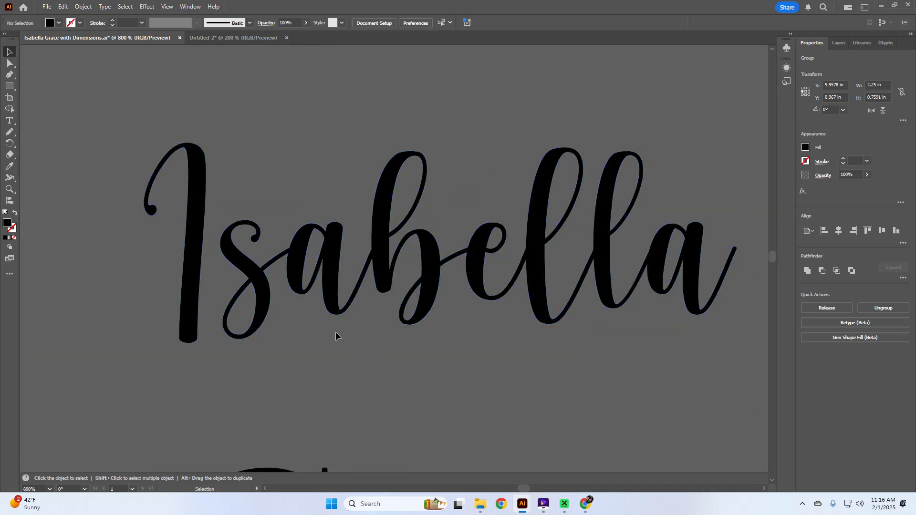
pyautogui.click(268, 281)
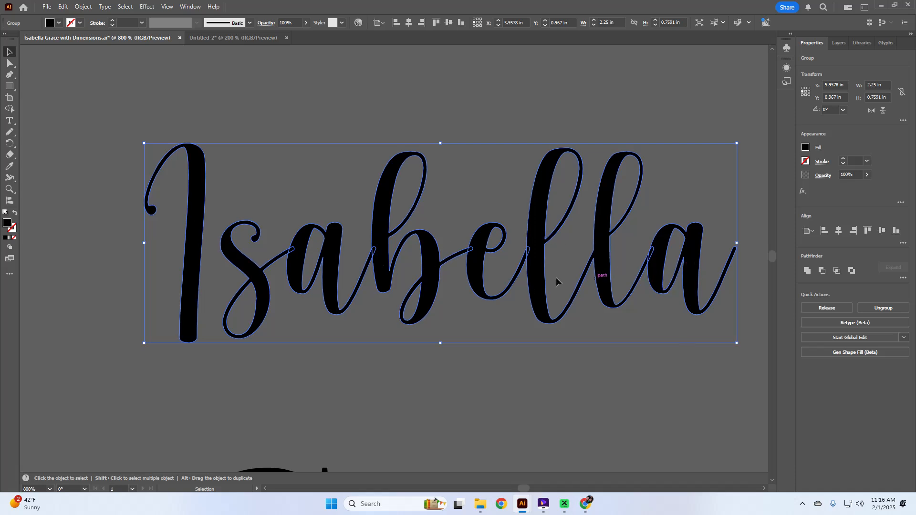
# Unite the Isabella letters, ungroup them, and inspect the letter joins with Direct Selection.
pyautogui.click(807, 271)
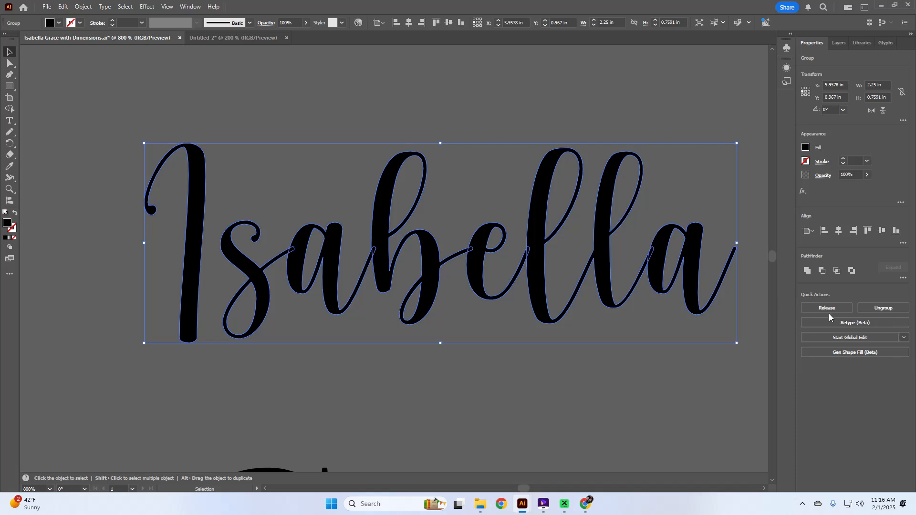
pyautogui.click(883, 308)
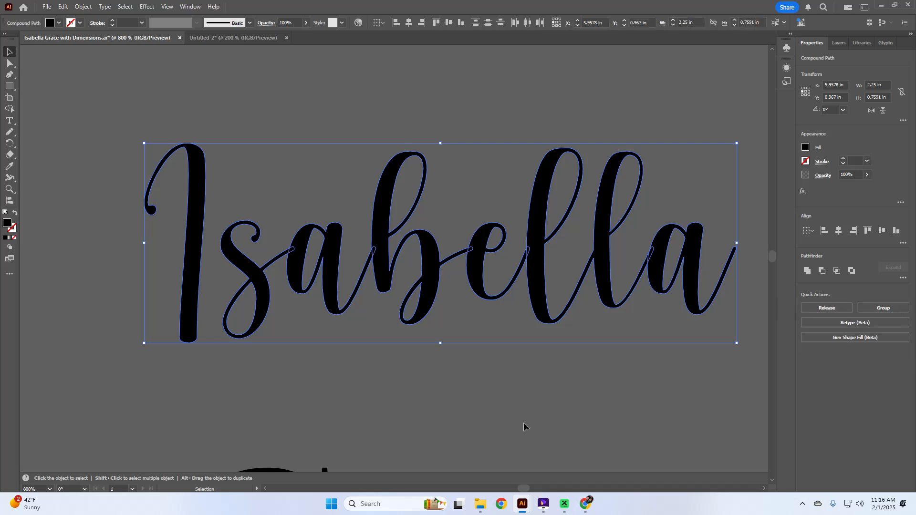
pyautogui.click(524, 426)
pyautogui.click(301, 284)
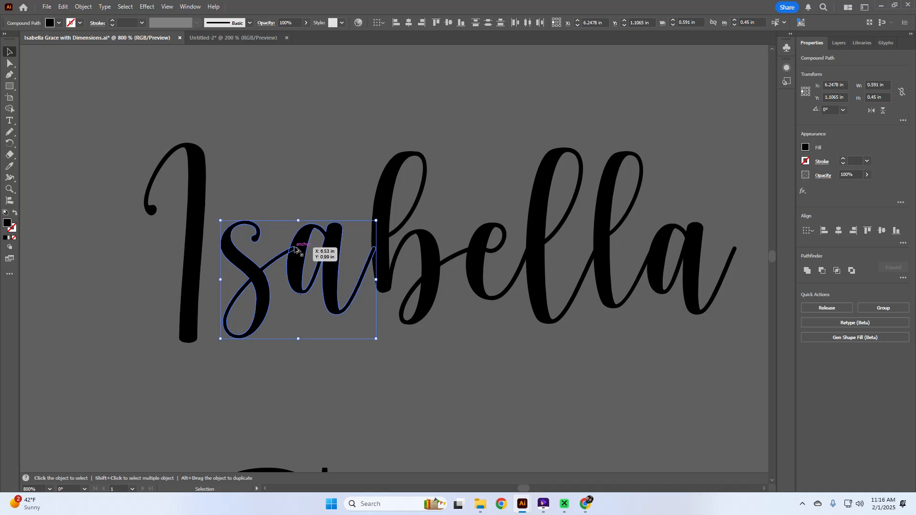
pyautogui.scroll(4, 296, 249)
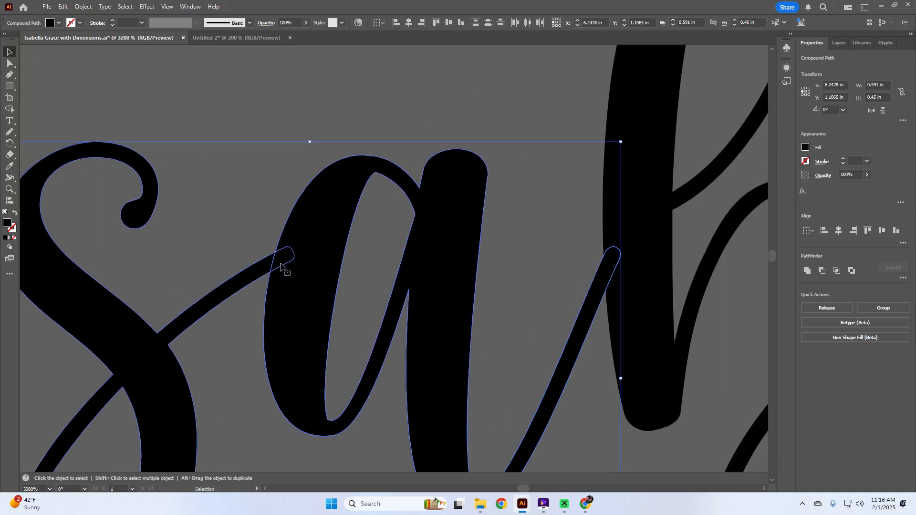
pyautogui.press('a')
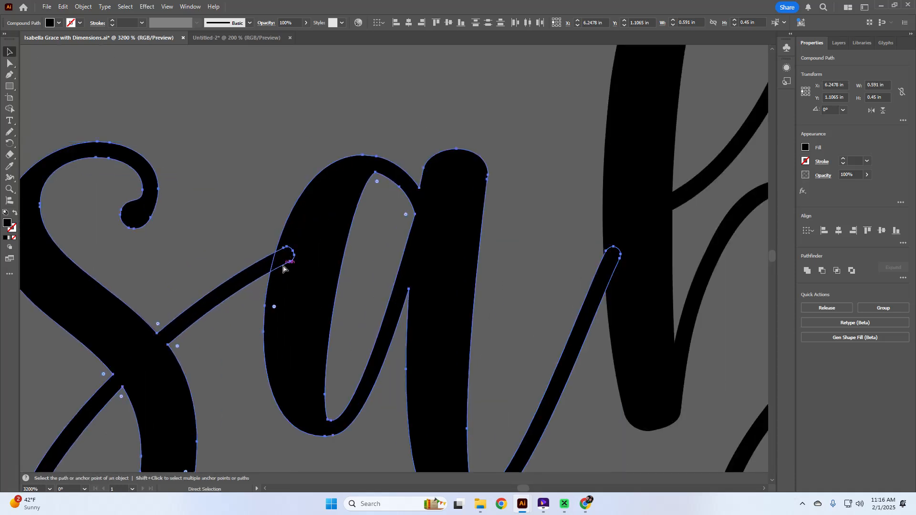
pyautogui.keyDown('ctrl'); pyautogui.hscroll(3, 282, 269); pyautogui.keyUp('ctrl')
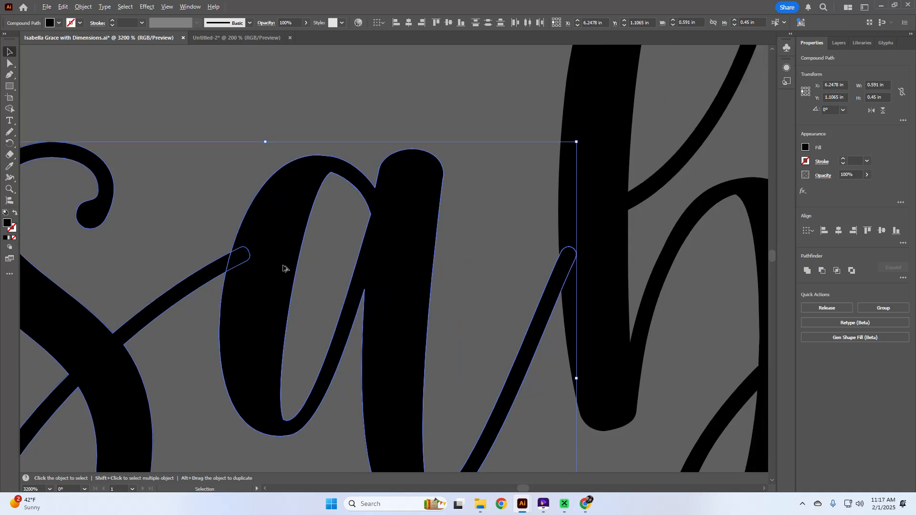
pyautogui.scroll(-5, 283, 268)
pyautogui.click(578, 344)
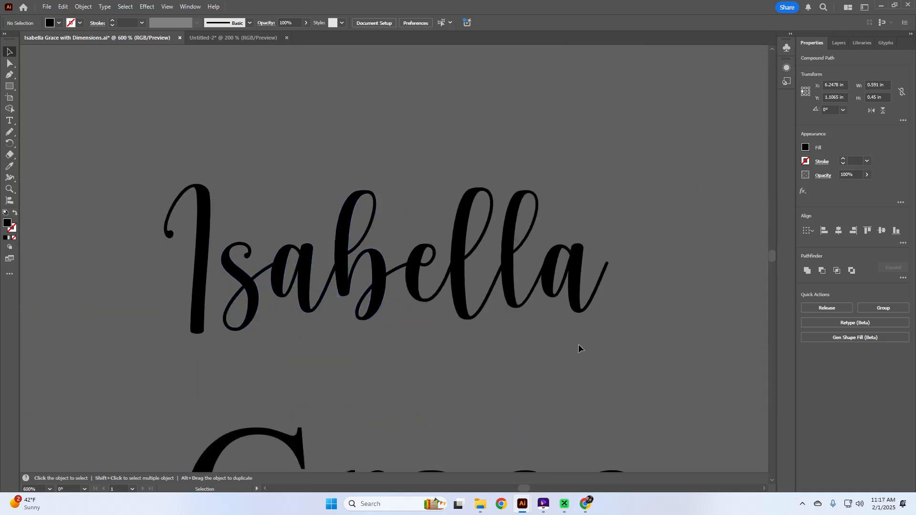
# Regroup the whole Isabella shape and apply Pathfinder Unite again.
pyautogui.click(182, 195)
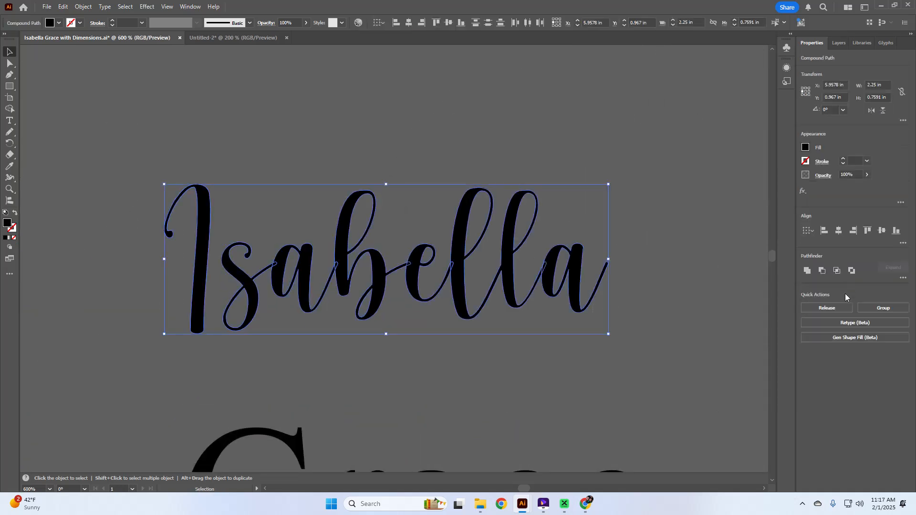
pyautogui.click(883, 308)
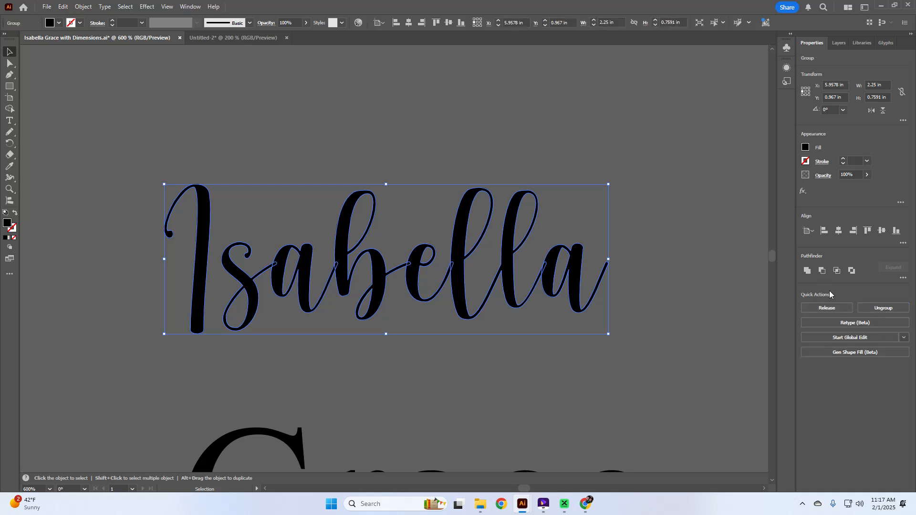
pyautogui.click(807, 272)
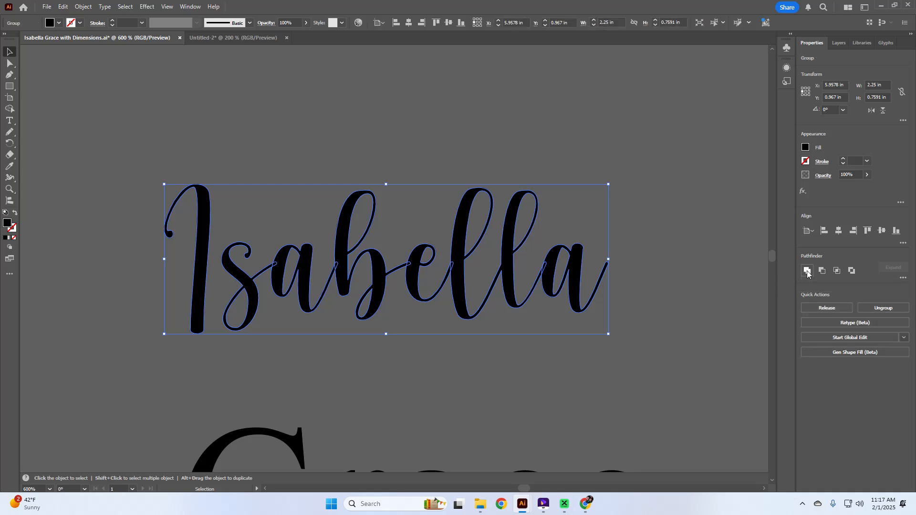
pyautogui.click(553, 357)
pyautogui.scroll(-1, 564, 348)
# Zoom out and check the selections of the 10, the stats block and Isabella.
pyautogui.scroll(-4, 563, 347)
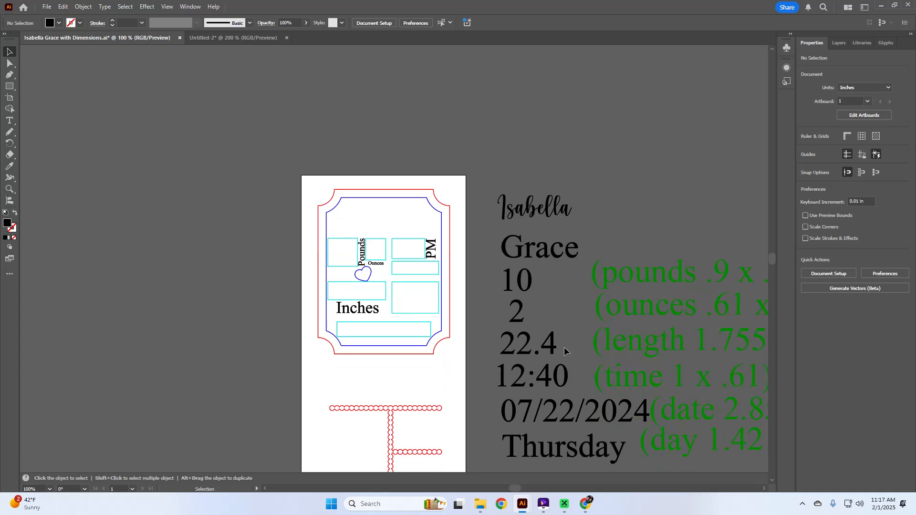
pyautogui.scroll(2, 530, 330)
pyautogui.scroll(-2, 531, 330)
pyautogui.hscroll(3, 530, 330)
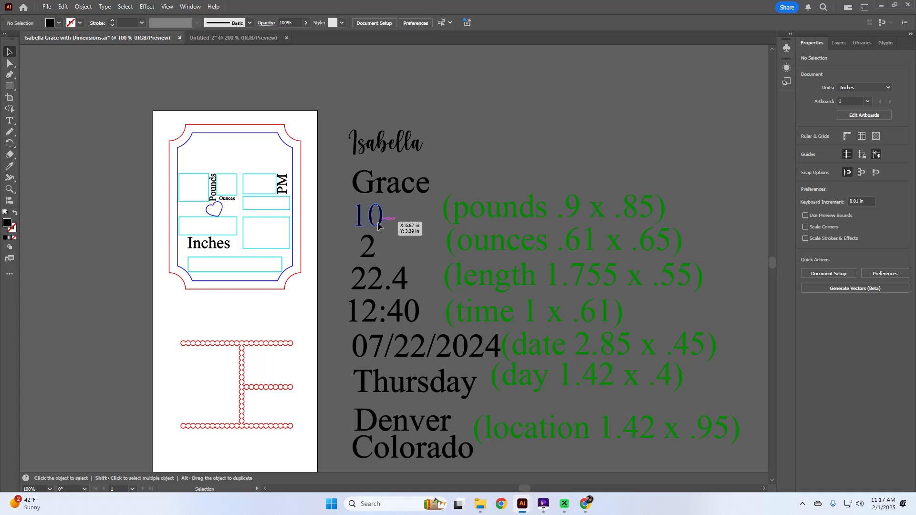
pyautogui.click(377, 217)
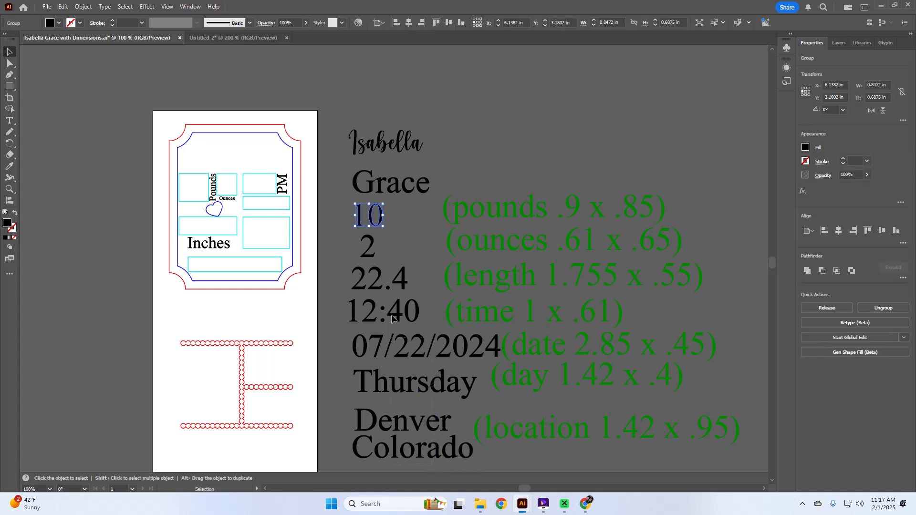
pyautogui.click(362, 137)
pyautogui.click(501, 128)
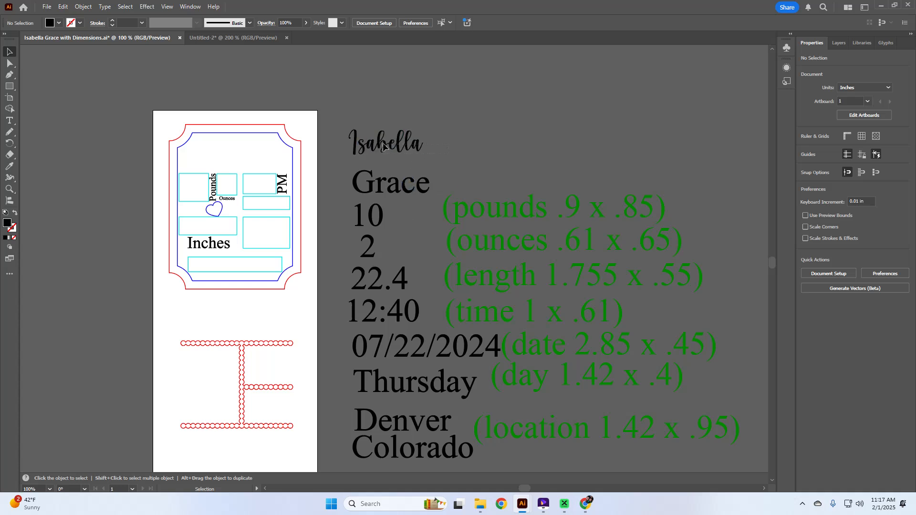
pyautogui.click(408, 145)
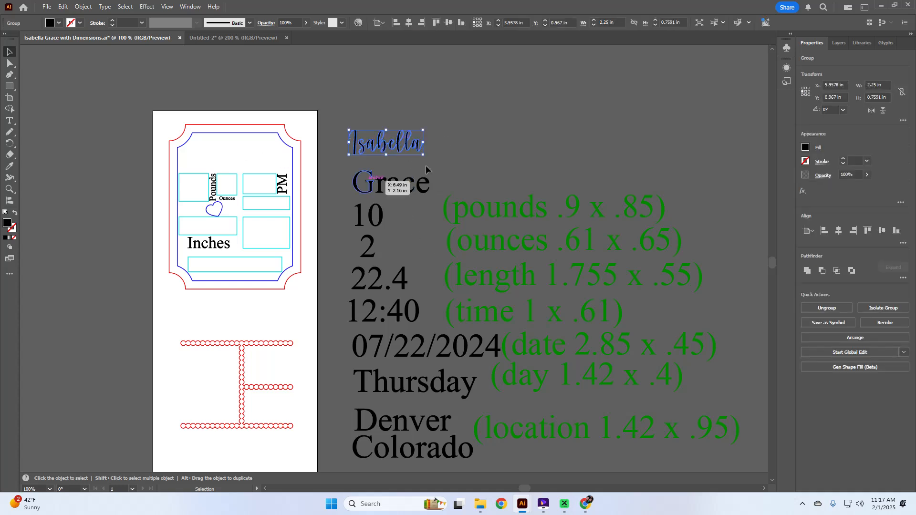
# Drag the red scalloped E shape aside and delete it.
pyautogui.click(276, 343)
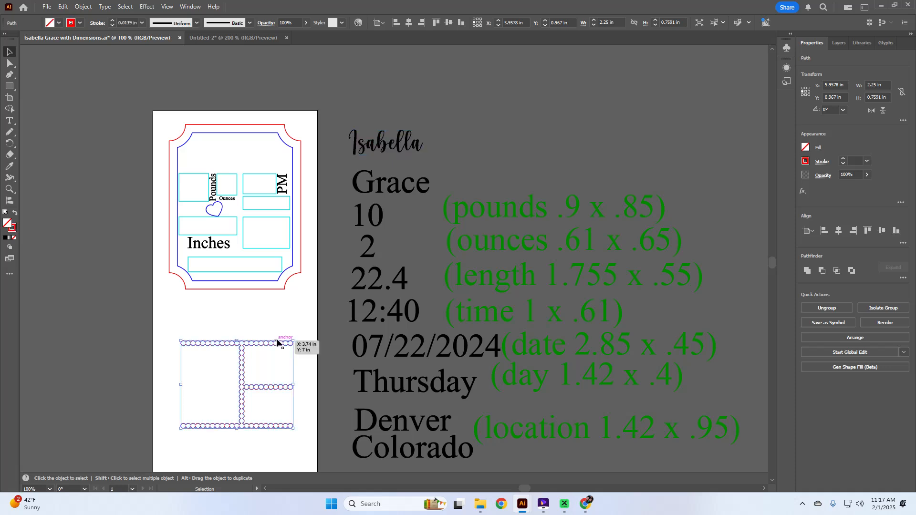
pyautogui.moveTo(275, 343); pyautogui.dragTo(197, 376)
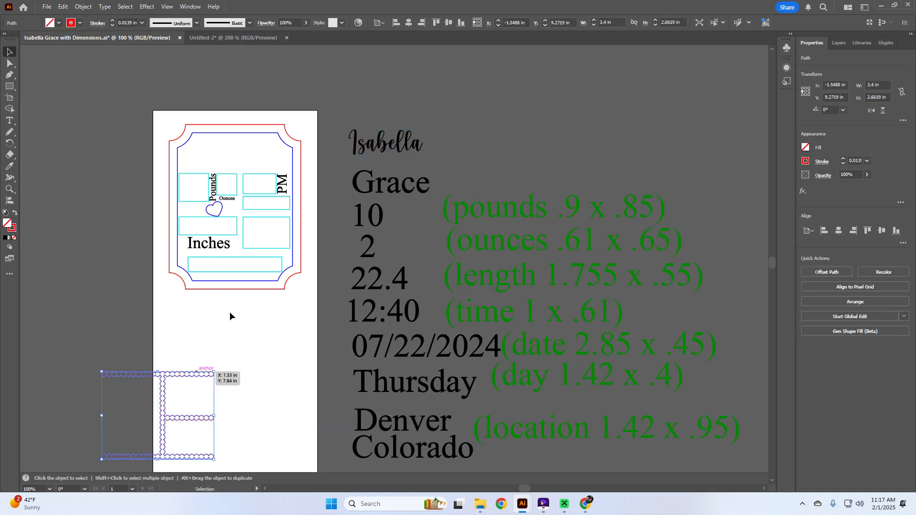
pyautogui.press('Delete')
pyautogui.click(365, 147)
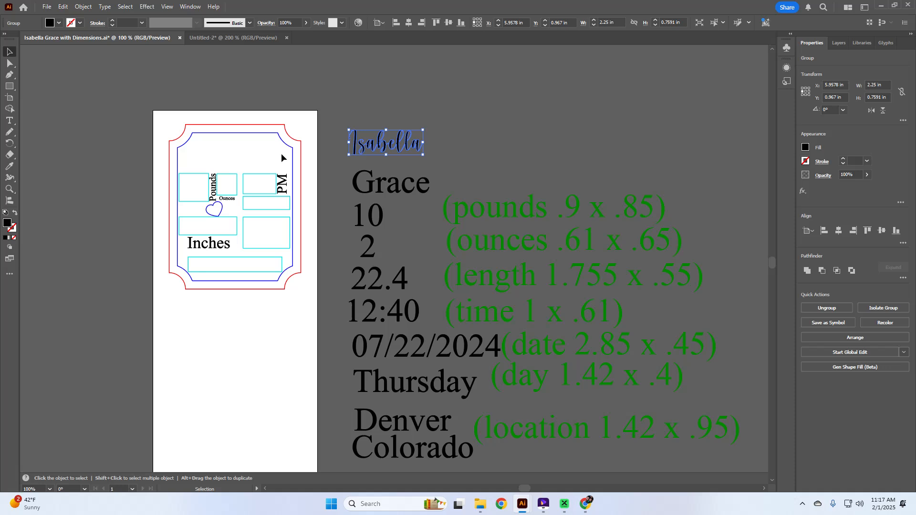
pyautogui.moveTo(381, 152); pyautogui.dragTo(224, 156)
pyautogui.click(348, 184)
pyautogui.moveTo(376, 194); pyautogui.dragTo(249, 171)
pyautogui.hscroll(-3, 258, 173)
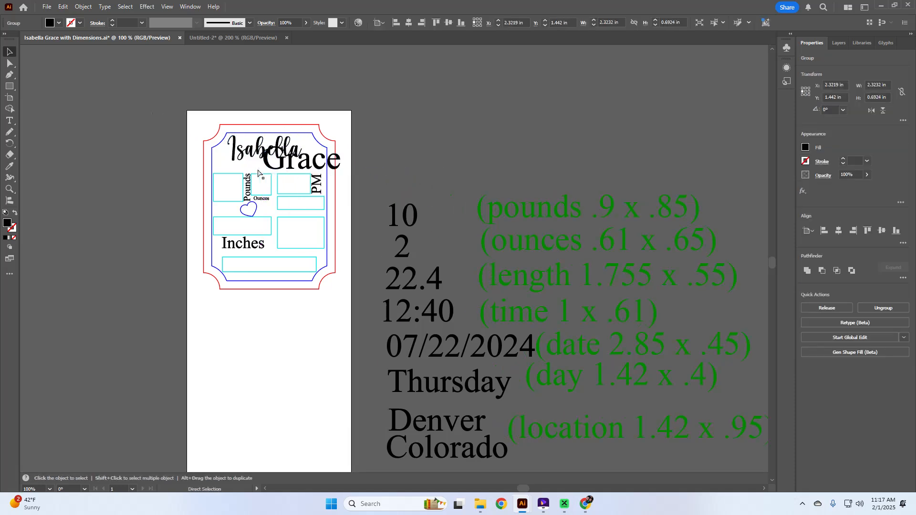
pyautogui.hscroll(3, 258, 173)
pyautogui.scroll(3, 255, 167)
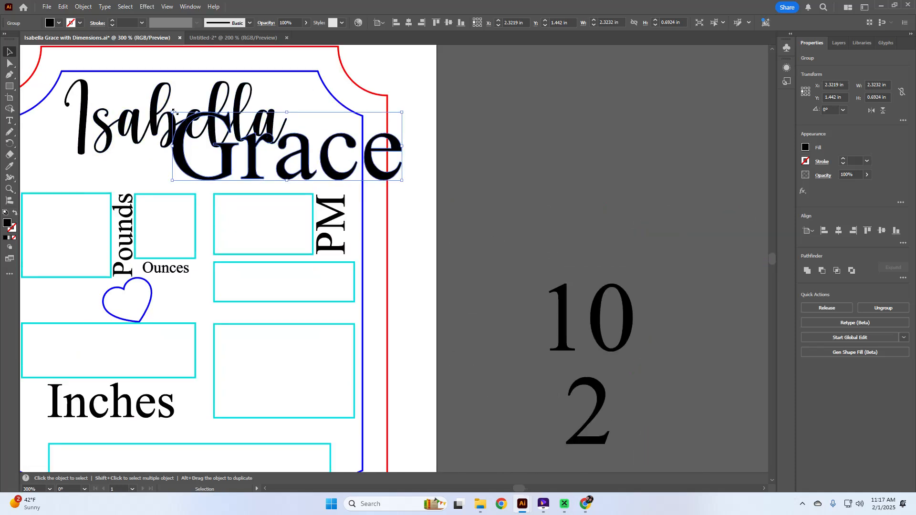
pyautogui.click(492, 142)
pyautogui.click(389, 151)
pyautogui.moveTo(169, 109); pyautogui.dragTo(267, 146)
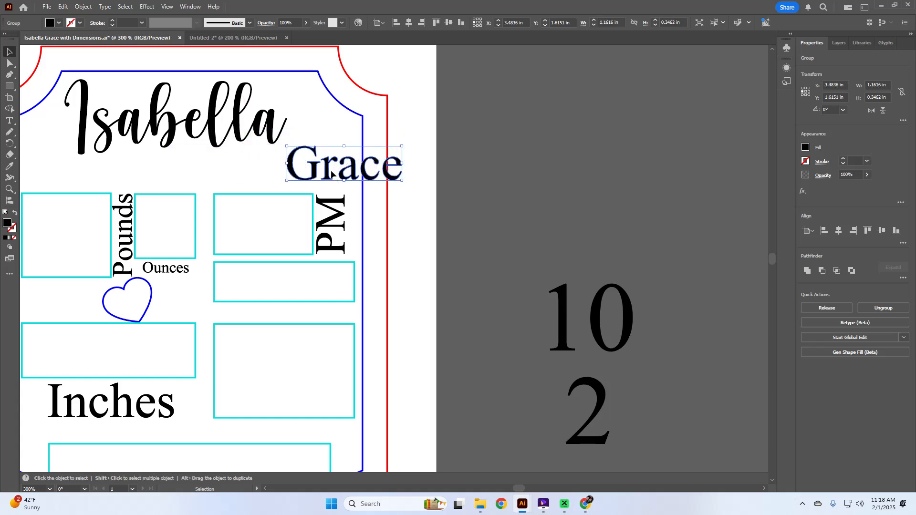
pyautogui.moveTo(325, 167); pyautogui.dragTo(269, 174)
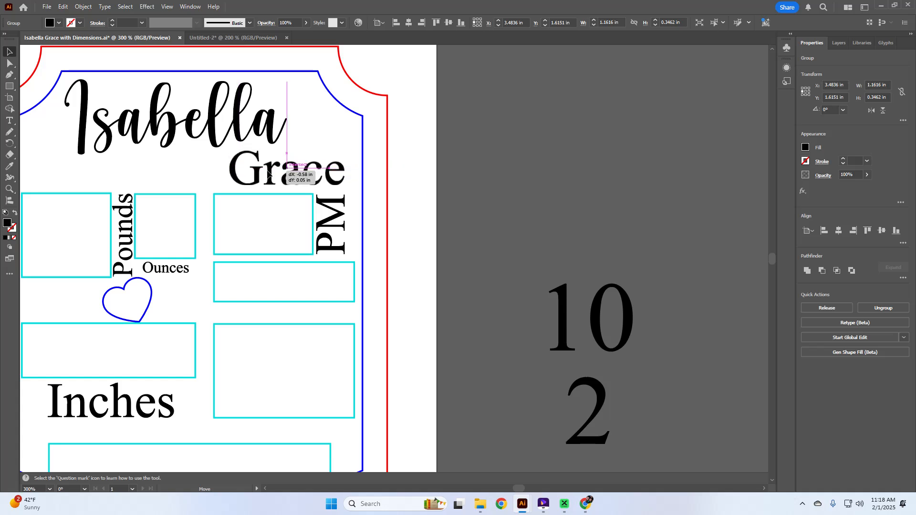
pyautogui.moveTo(268, 174); pyautogui.dragTo(314, 182)
# Enlarge Isabella to about 2.53 × 0.85 in.
pyautogui.click(266, 126)
pyautogui.moveTo(262, 147); pyautogui.dragTo(257, 142)
pyautogui.click(351, 173)
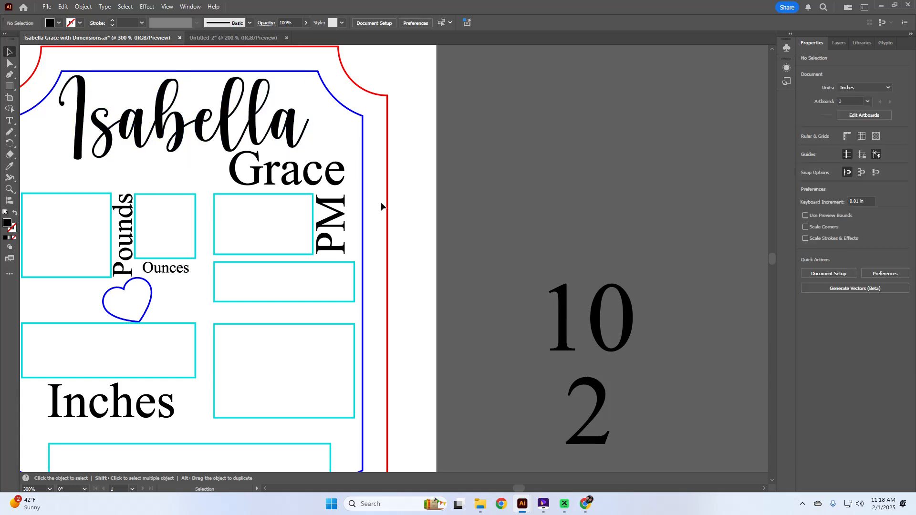
pyautogui.scroll(-2, 382, 205)
pyautogui.hscroll(2, 381, 207)
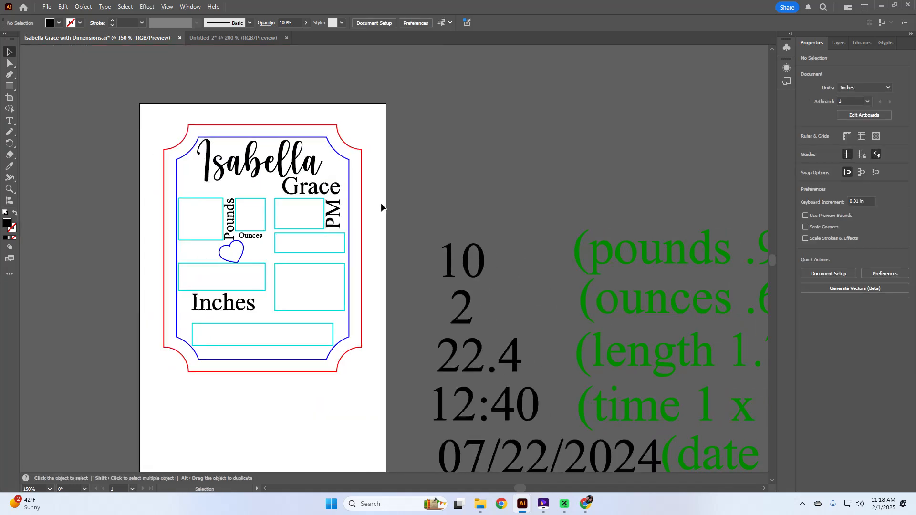
pyautogui.scroll(-3, 381, 207)
pyautogui.scroll(-2, 382, 208)
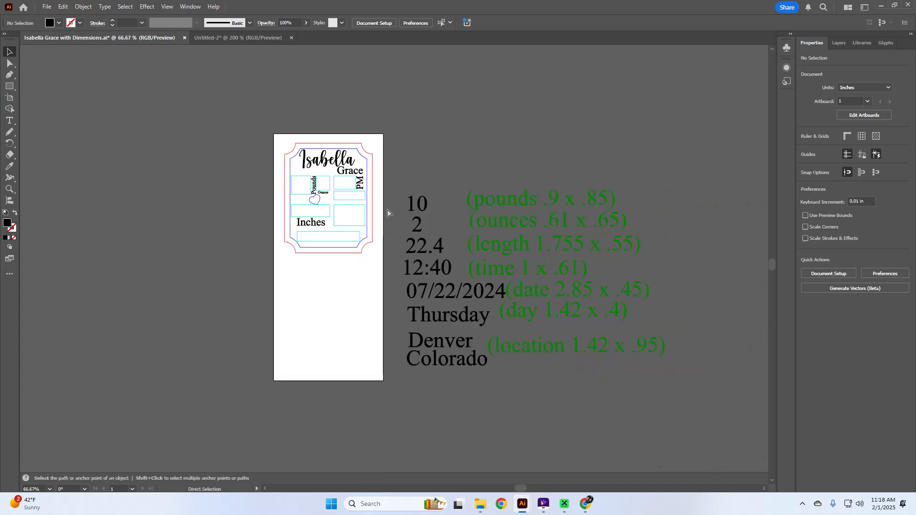
pyautogui.moveTo(648, 390); pyautogui.dragTo(648, 390)
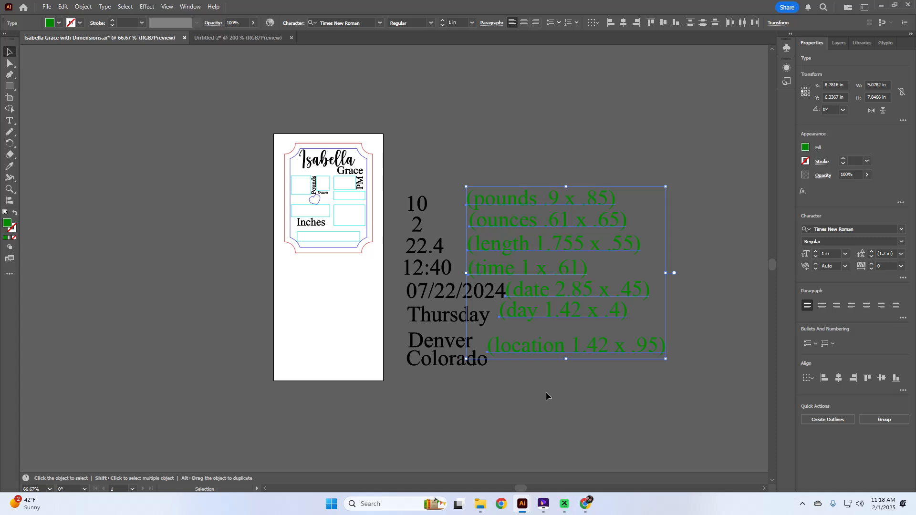
pyautogui.click(474, 178)
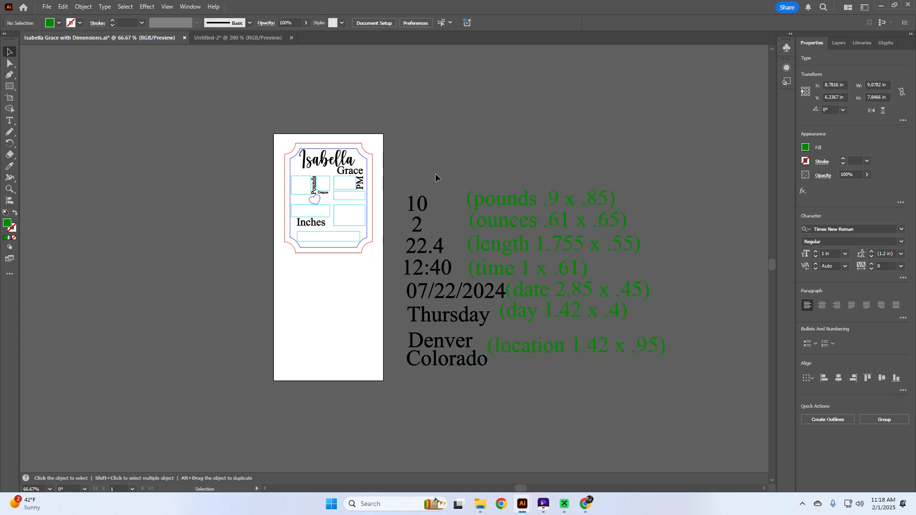
pyautogui.hscroll(-2, 403, 228)
pyautogui.hscroll(3, 402, 228)
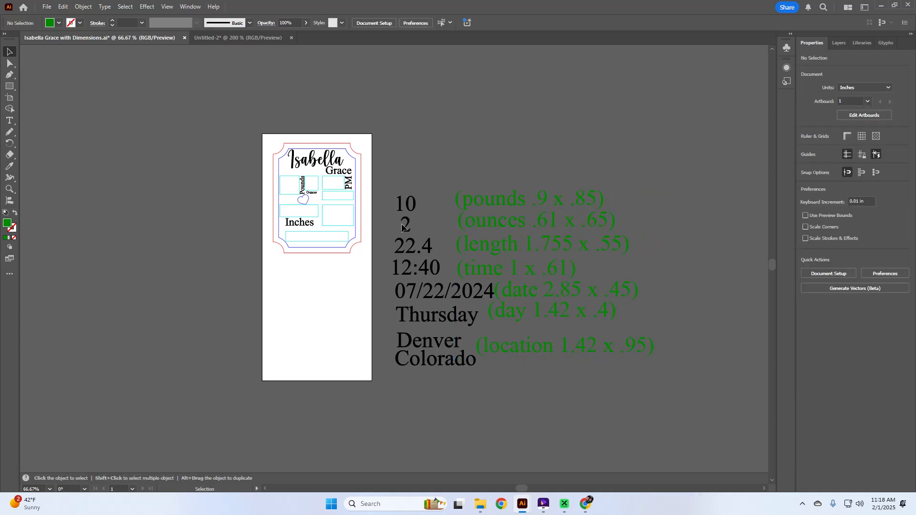
pyautogui.scroll(3, 405, 220)
pyautogui.scroll(-3, 406, 219)
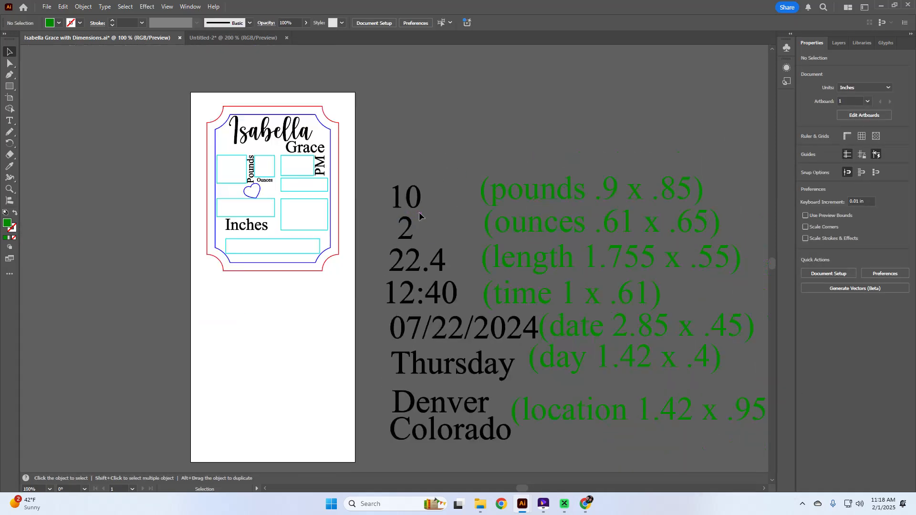
pyautogui.click(420, 203)
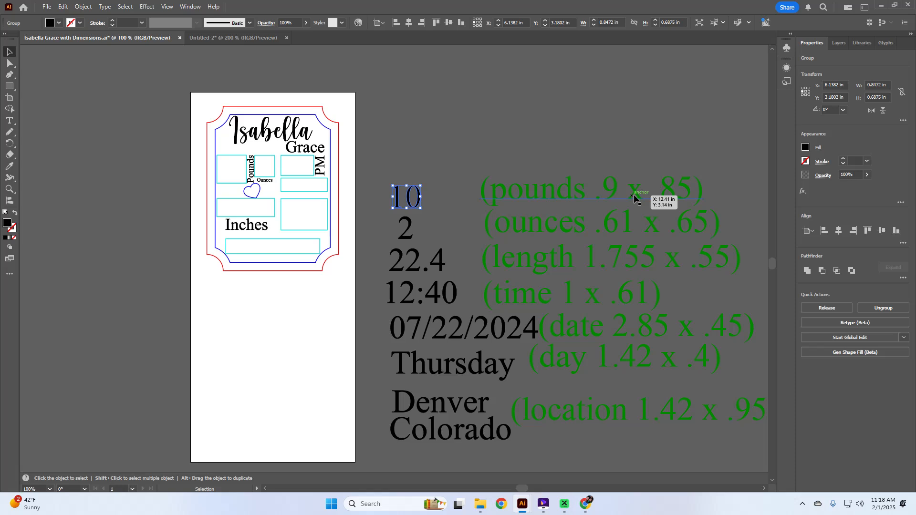
# Enter W 0.9 in and H 0.85 in for the 10 in the Transform fields.
pyautogui.click(889, 87)
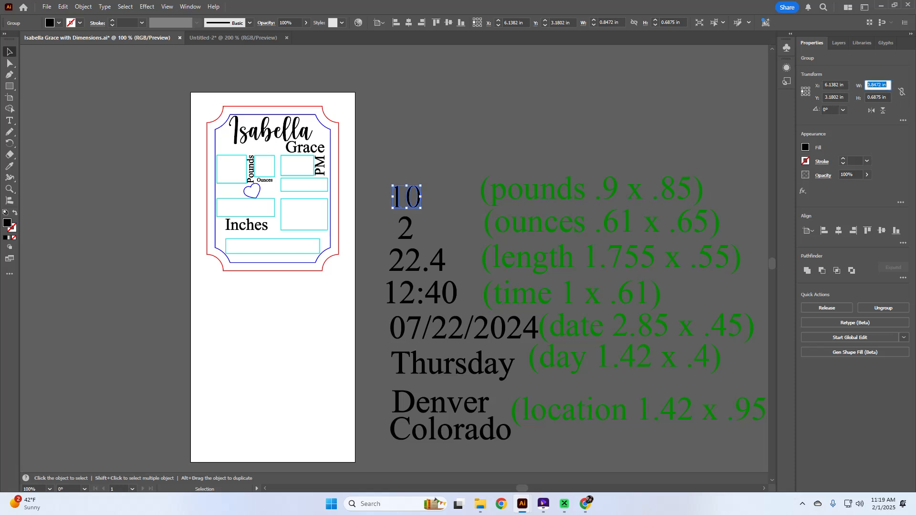
pyautogui.write('.9')
pyautogui.press('Tab')
pyautogui.write('.85')
pyautogui.press('Tab')
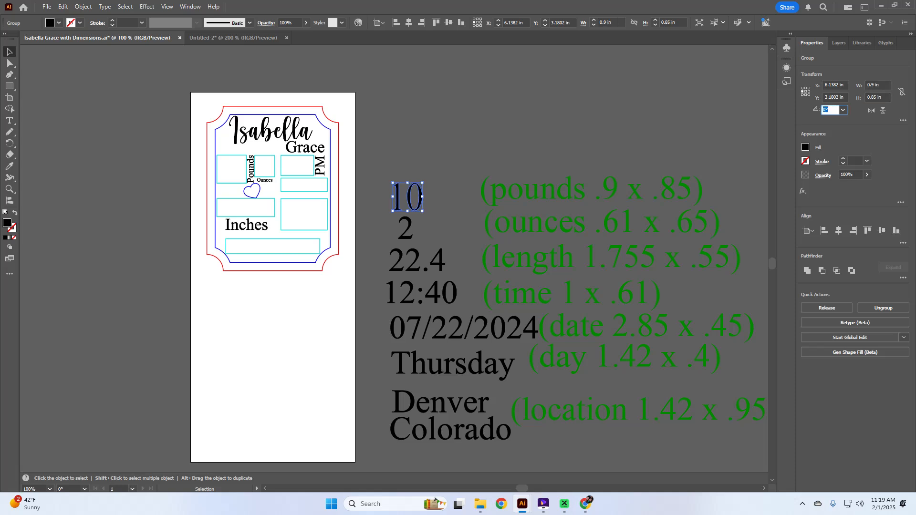
pyautogui.click(901, 93)
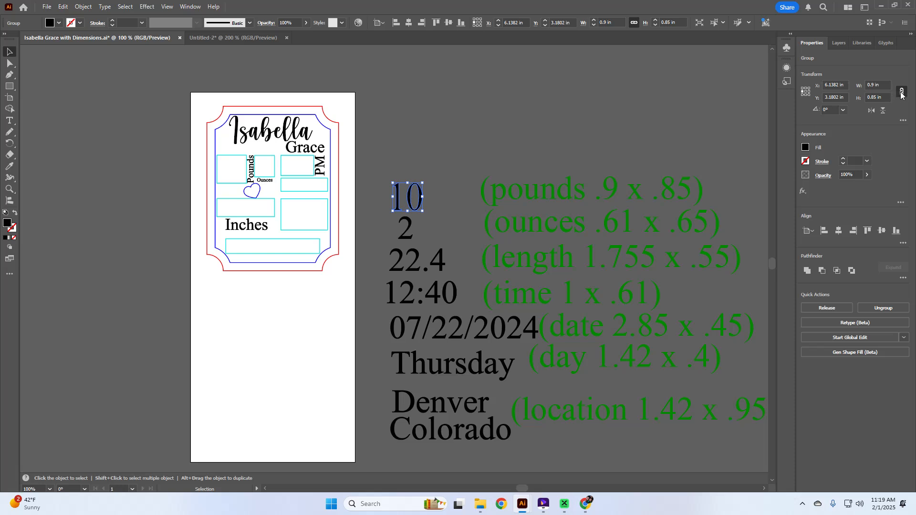
pyautogui.click(901, 93)
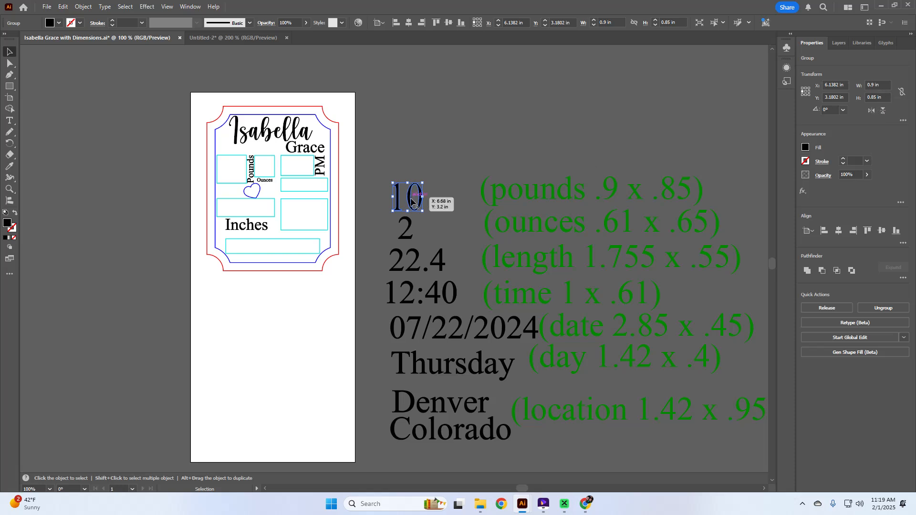
pyautogui.scroll(1, 410, 201)
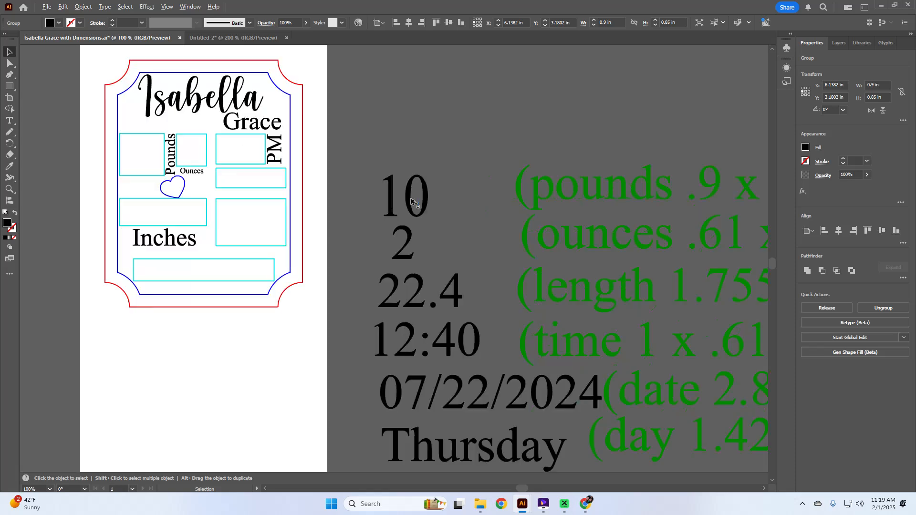
# Try centring the 10 on the pounds box, then undo the alignment.
pyautogui.scroll(1, 410, 201)
pyautogui.hscroll(-2, 411, 201)
pyautogui.hscroll(-4, 411, 201)
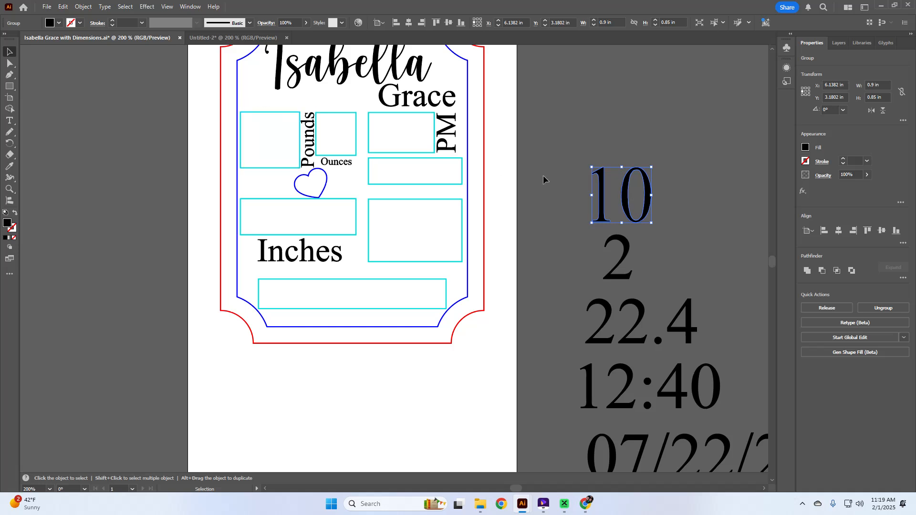
pyautogui.keyDown('shift'); pyautogui.click(281, 111); pyautogui.keyUp('shift')
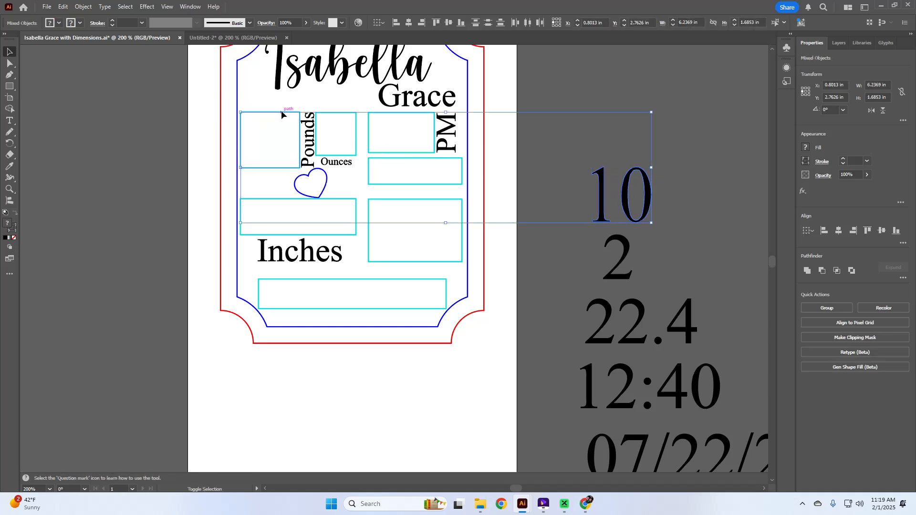
pyautogui.hscroll(-1, 281, 113)
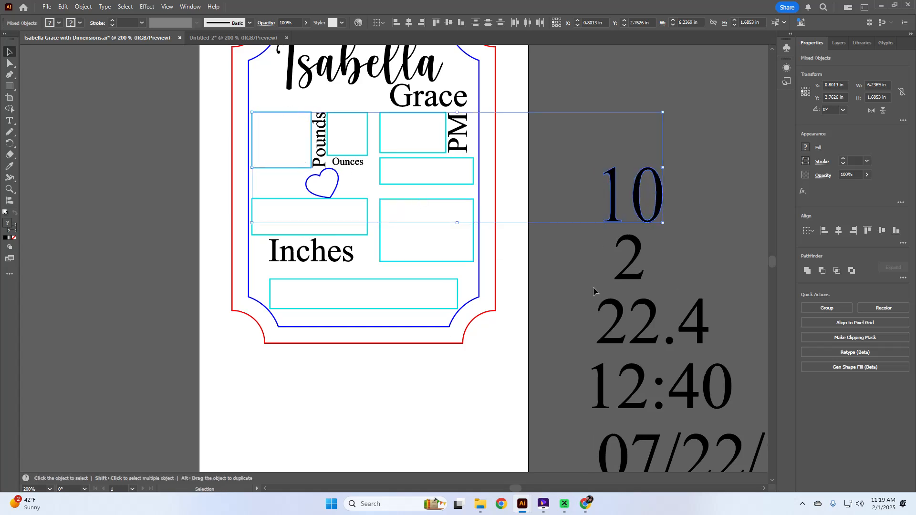
pyautogui.click(836, 236)
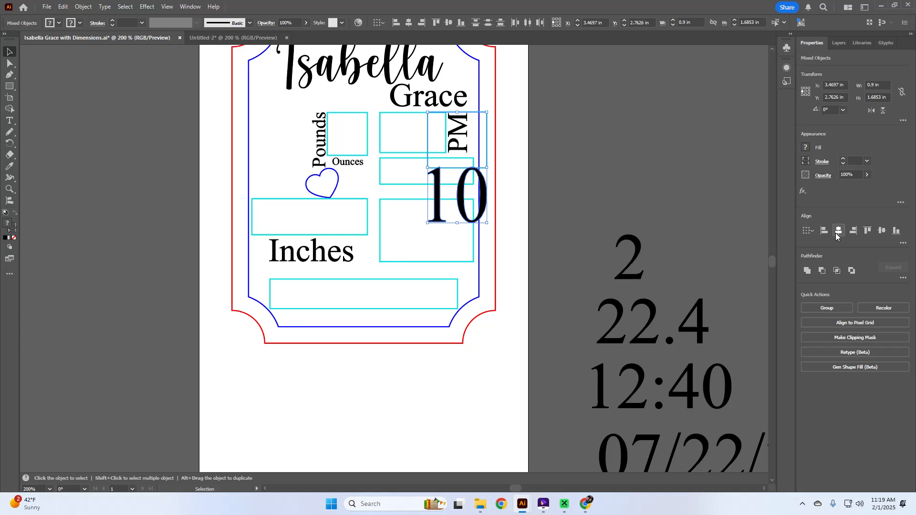
pyautogui.hotkey('ctrl', 'z')
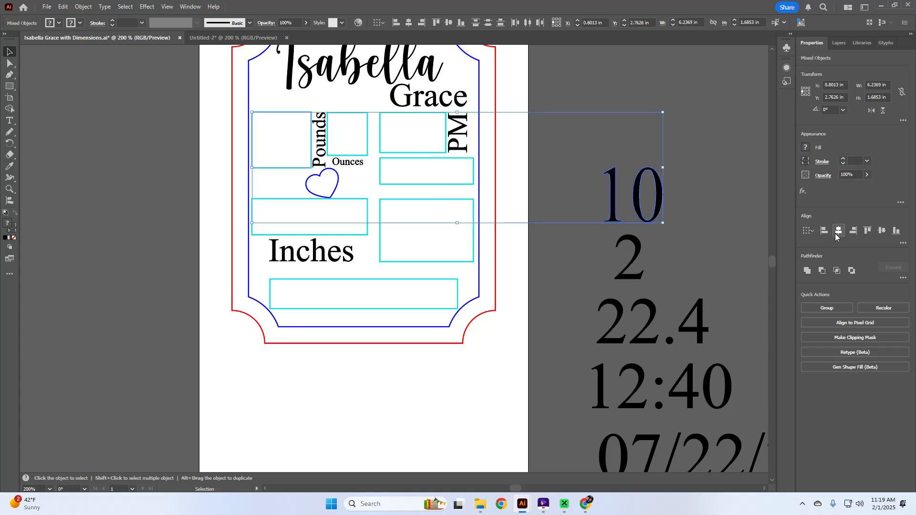
# Reselect the 10 with the pounds box and make the box the key object.
pyautogui.click(715, 165)
pyautogui.click(659, 217)
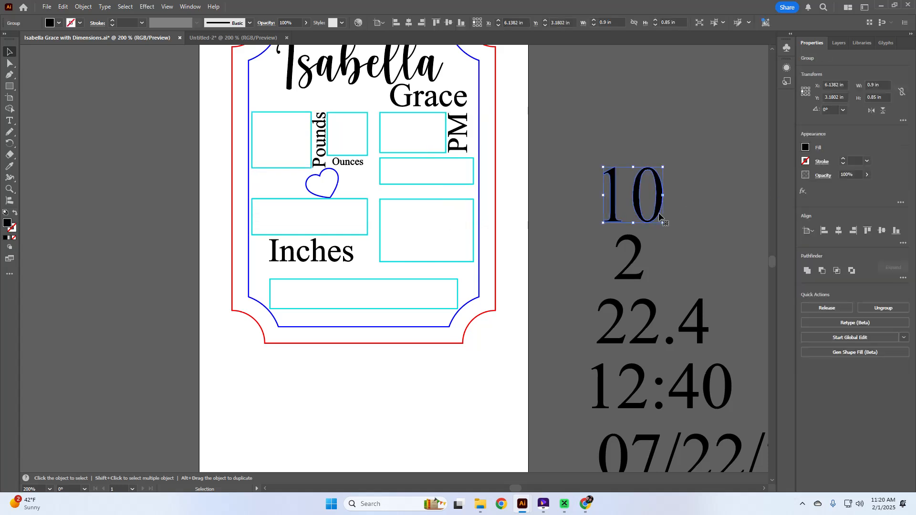
pyautogui.keyDown('shift'); pyautogui.click(263, 114); pyautogui.keyUp('shift')
pyautogui.scroll(3, 263, 114)
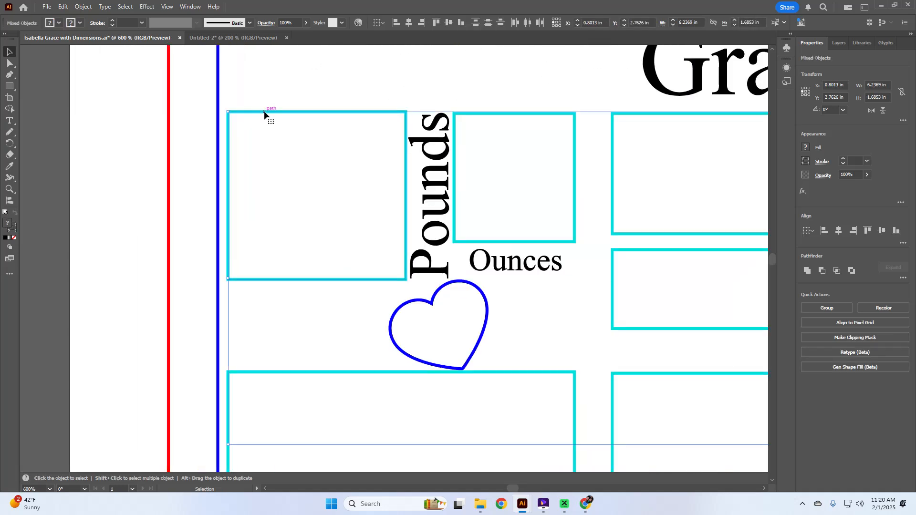
pyautogui.scroll(-3, 265, 112)
pyautogui.click(579, 130)
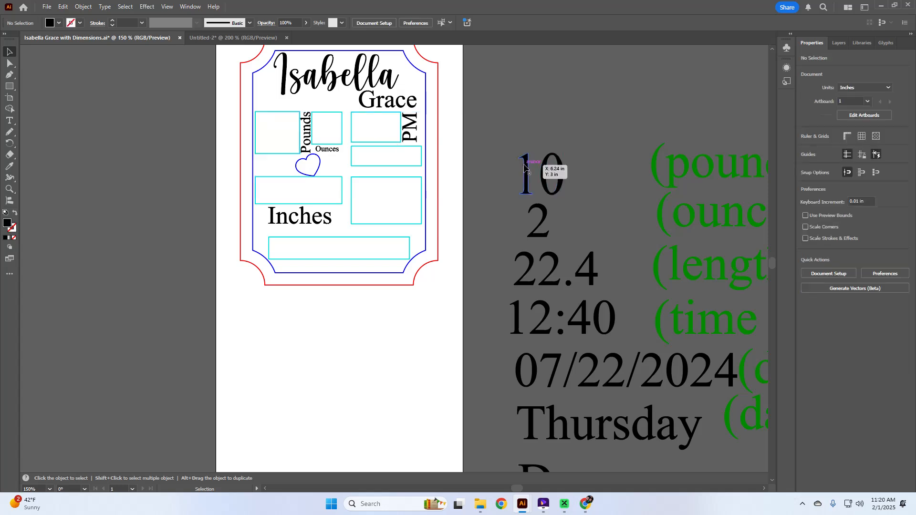
pyautogui.click(524, 167)
pyautogui.keyDown('shift'); pyautogui.click(288, 113); pyautogui.keyUp('shift')
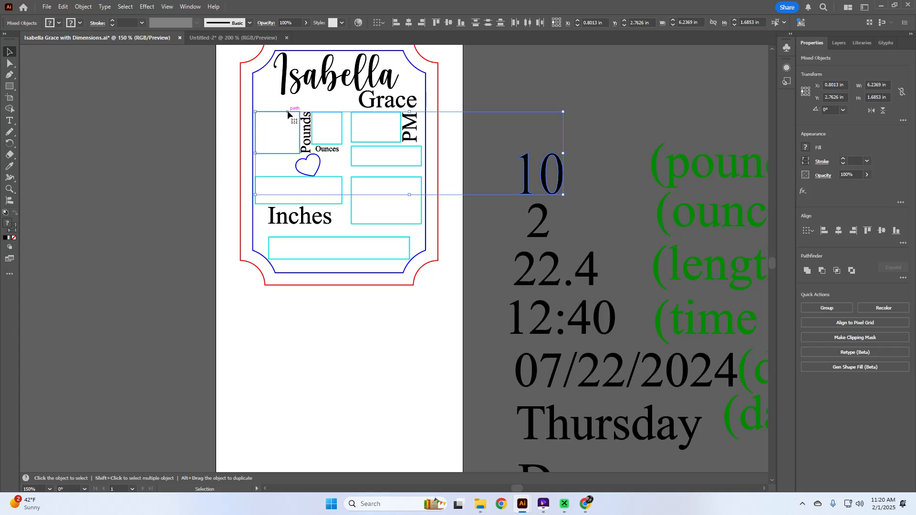
pyautogui.click(288, 114)
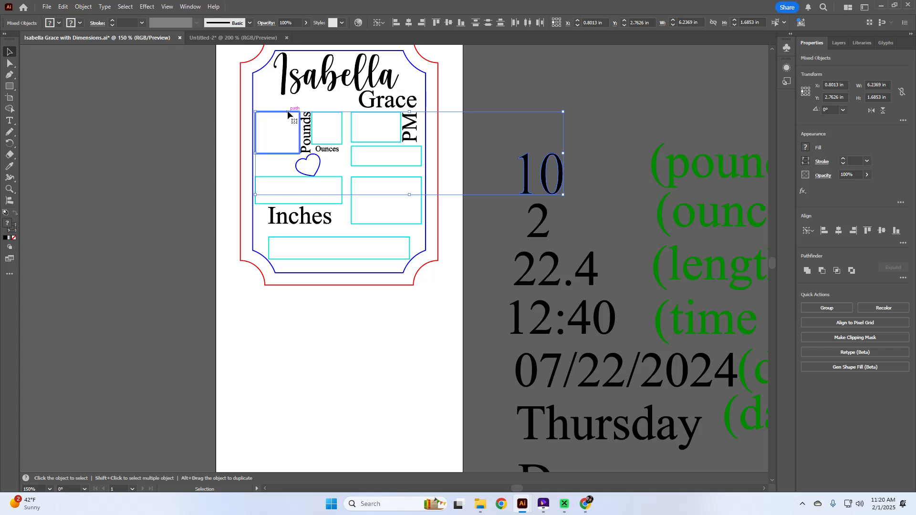
pyautogui.hscroll(-1, 288, 114)
pyautogui.scroll(2, 288, 113)
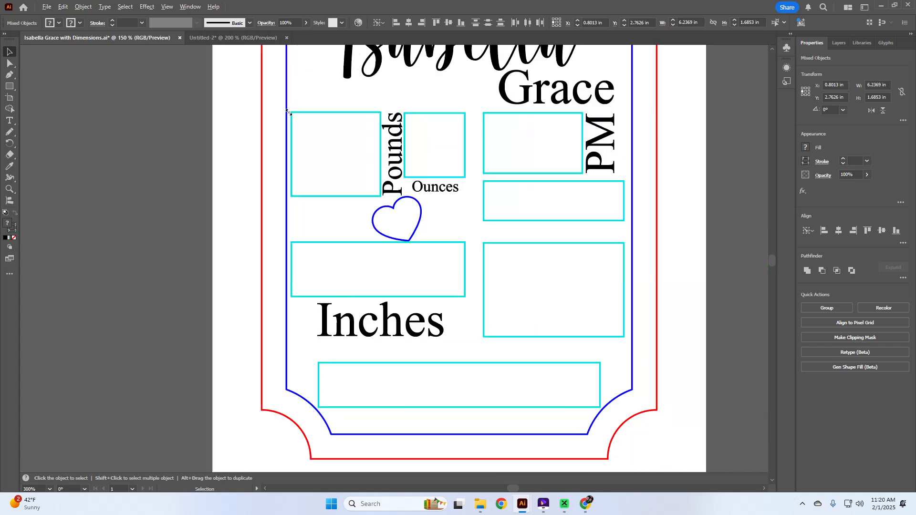
pyautogui.scroll(1, 288, 111)
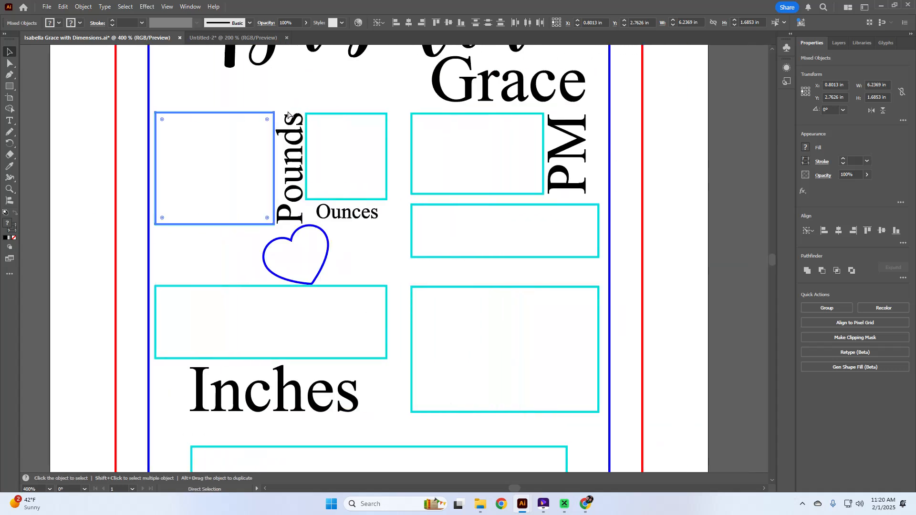
pyautogui.scroll(-1, 287, 110)
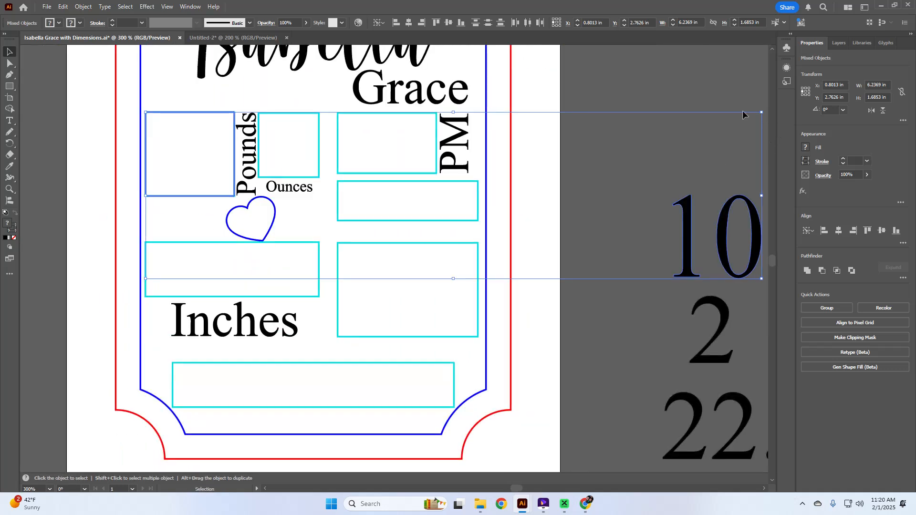
# Centre the 10 horizontally and vertically inside the top-left pounds box.
pyautogui.click(678, 171)
pyautogui.click(691, 216)
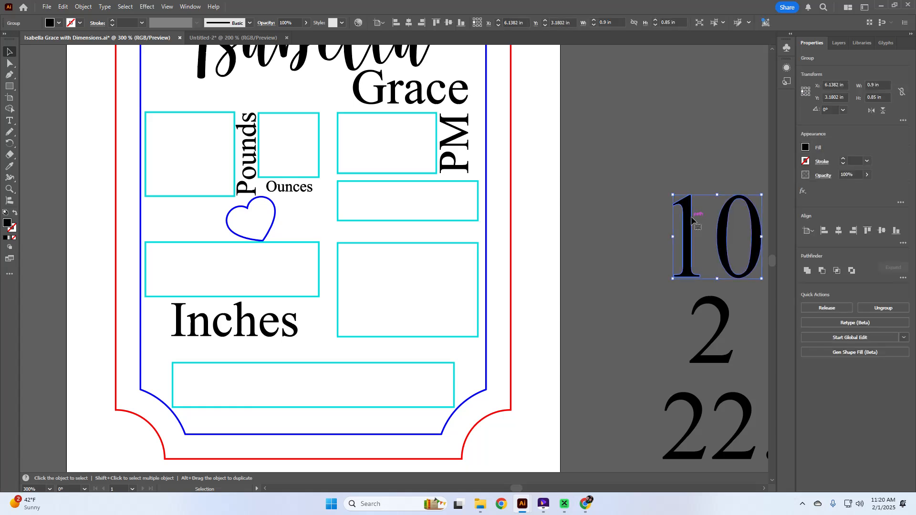
pyautogui.keyDown('shift'); pyautogui.click(226, 113); pyautogui.keyUp('shift')
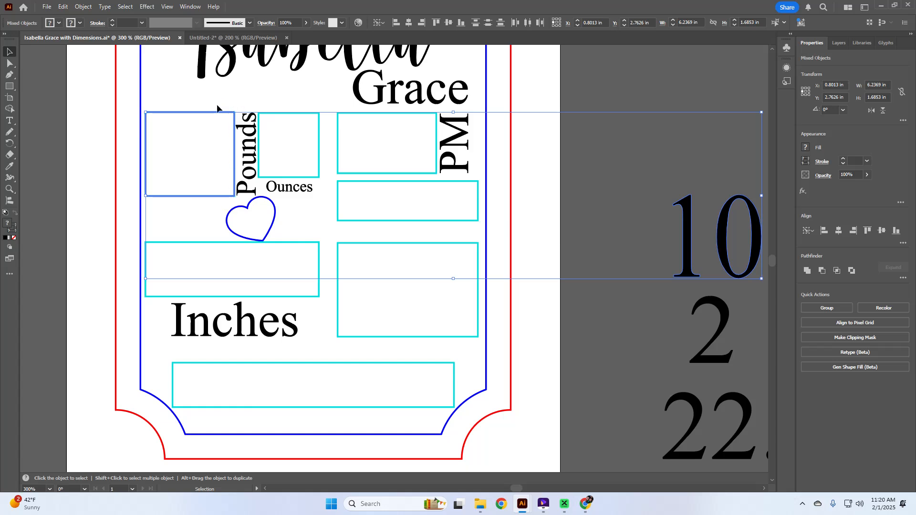
pyautogui.click(838, 233)
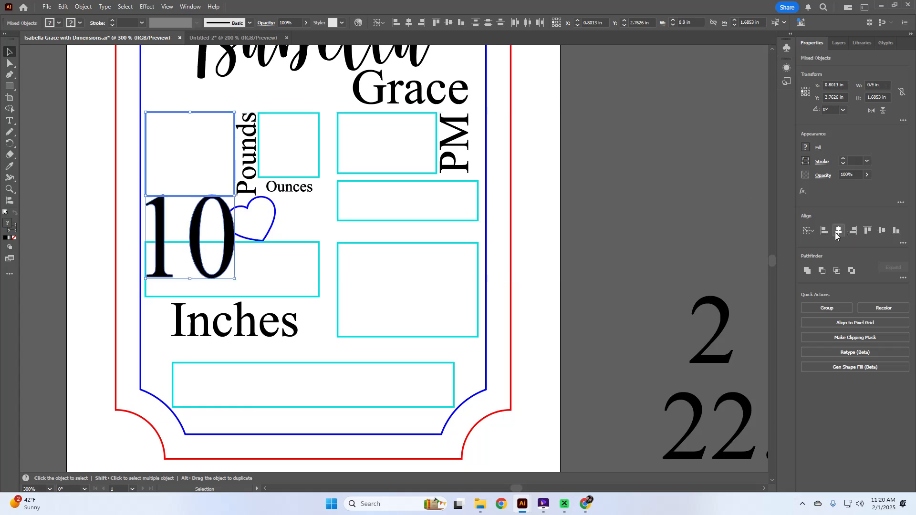
pyautogui.click(881, 231)
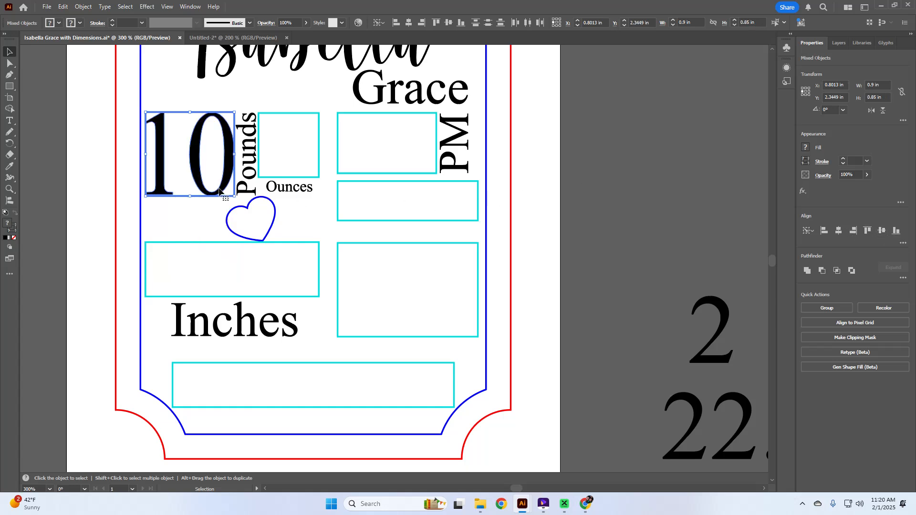
pyautogui.click(213, 204)
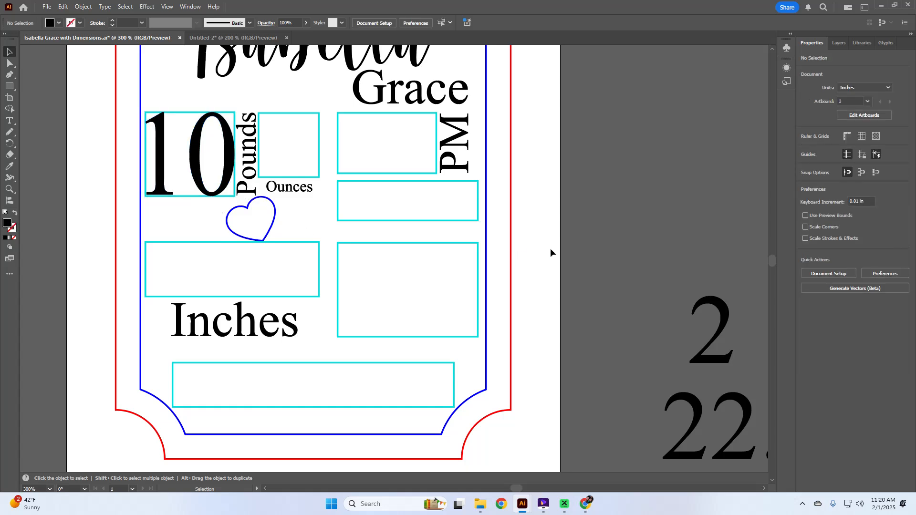
# Resize the 2 to 0.61 × 0.65 in.
pyautogui.scroll(-2, 551, 249)
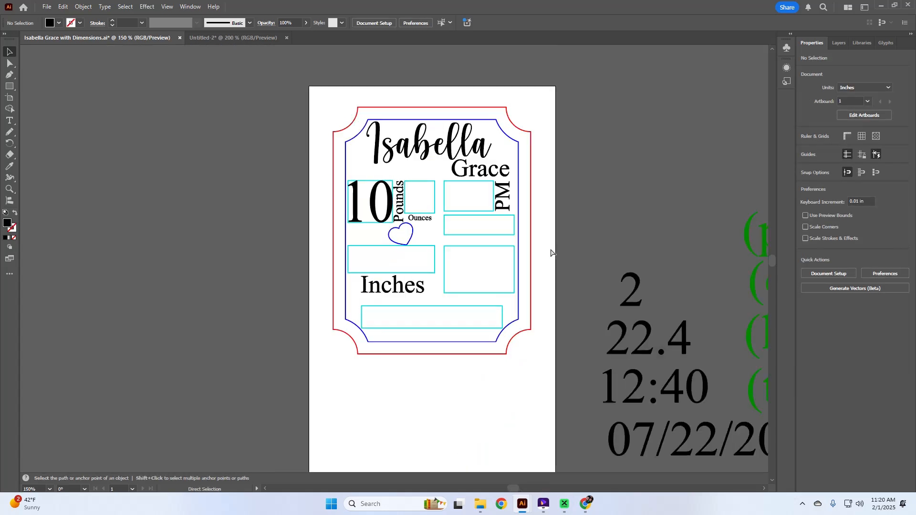
pyautogui.hscroll(5, 551, 249)
pyautogui.scroll(-2, 522, 233)
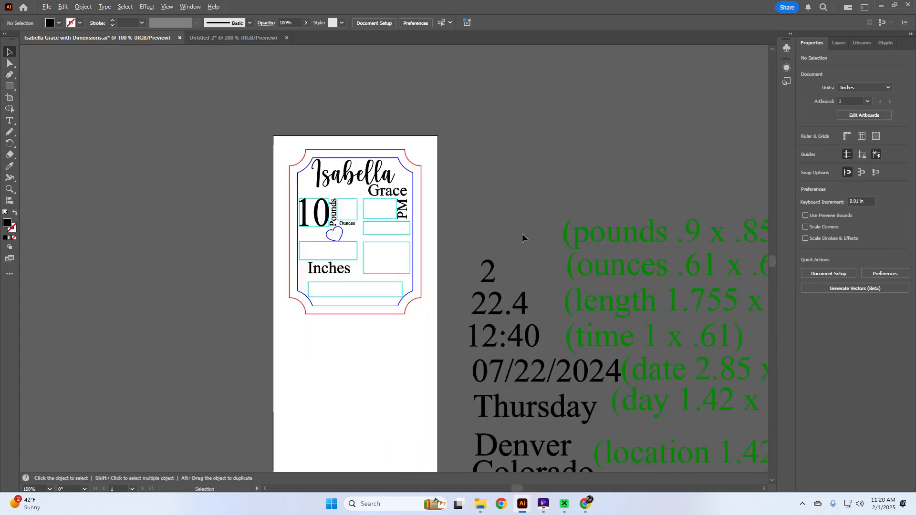
pyautogui.hscroll(3, 522, 234)
pyautogui.scroll(-2, 462, 258)
pyautogui.click(408, 213)
pyautogui.click(888, 85)
pyautogui.write('.61')
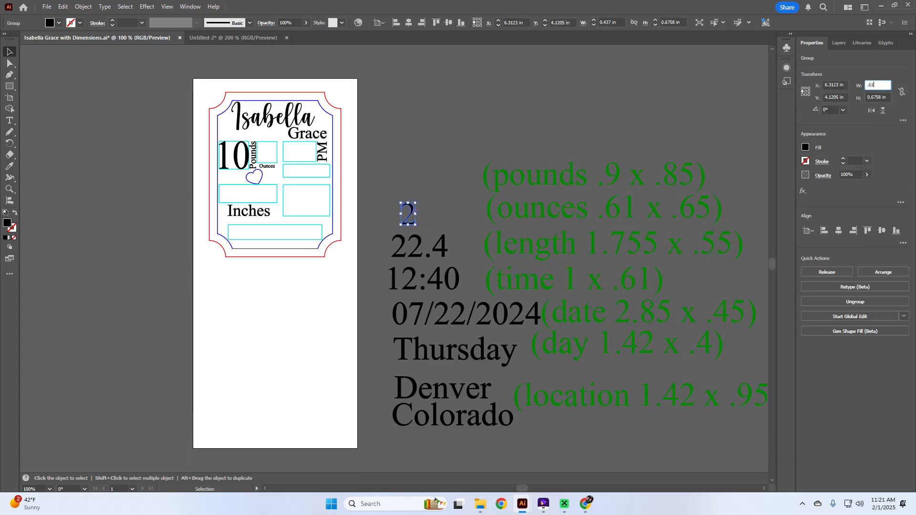
pyautogui.press('Tab')
pyautogui.write('.')
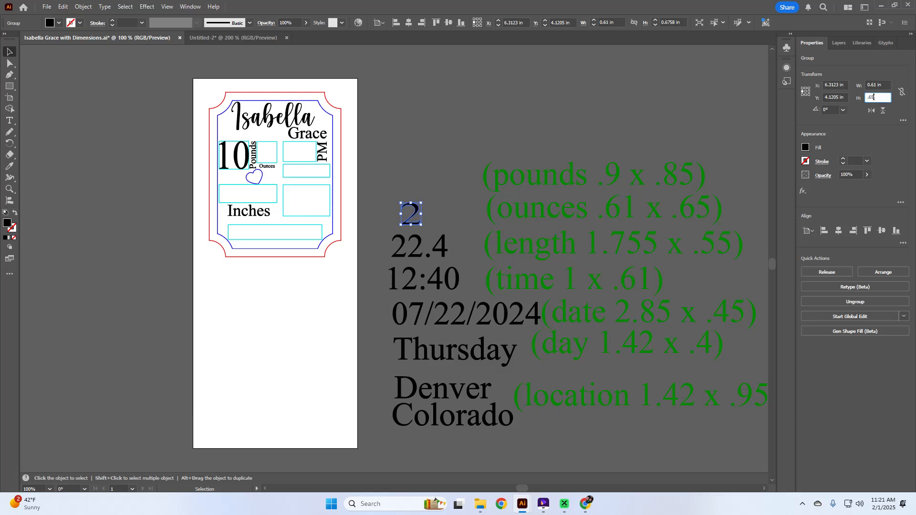
pyautogui.press('Tab')
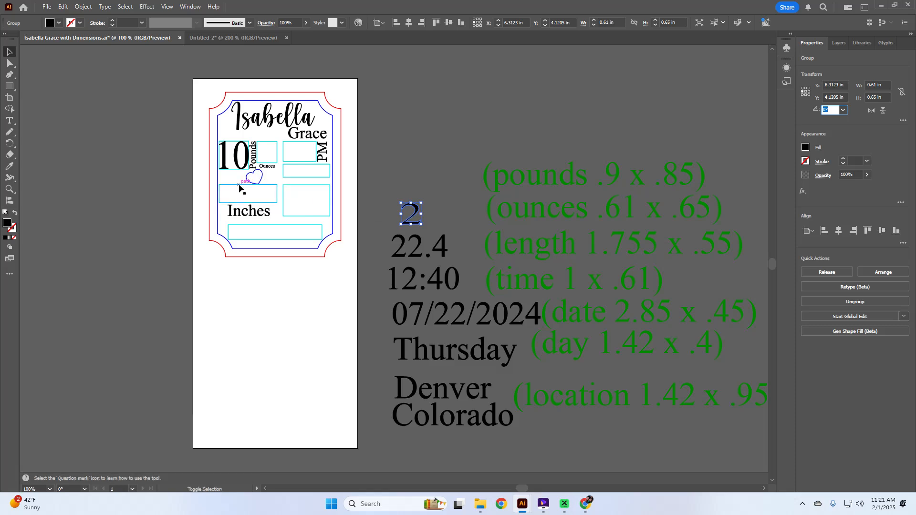
# Centre the 2 inside the Ounces box, using the box as key object.
pyautogui.keyDown('shift'); pyautogui.click(275, 145); pyautogui.keyUp('shift')
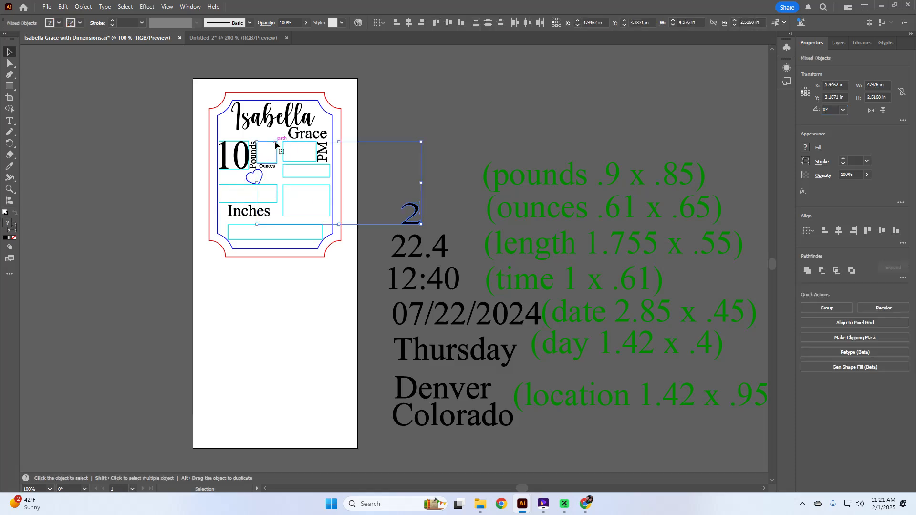
pyautogui.click(275, 145)
pyautogui.click(839, 231)
pyautogui.click(881, 231)
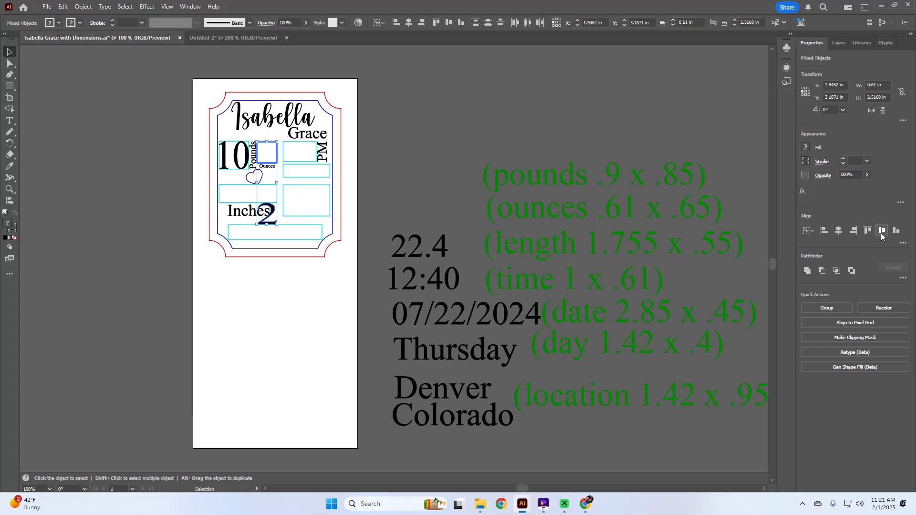
pyautogui.click(406, 191)
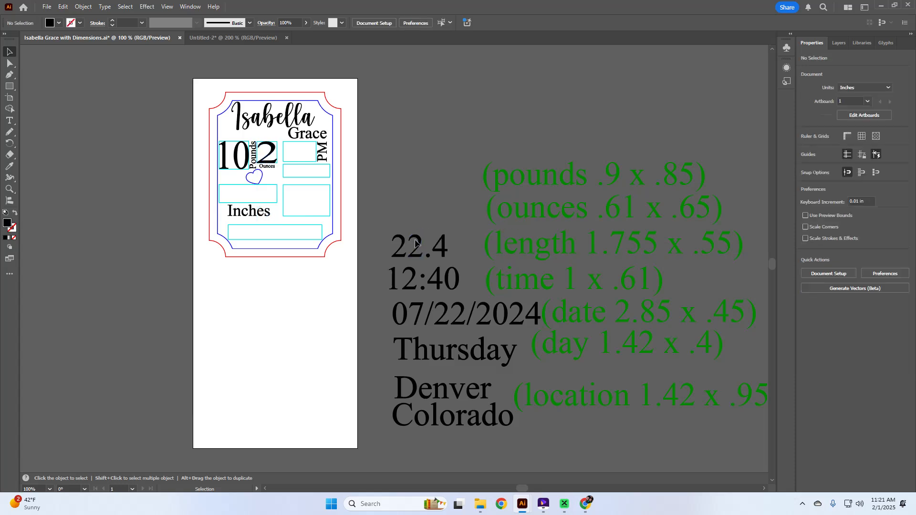
# Resize the 22.4 text to 1.755 × 0.55 in.
pyautogui.click(417, 242)
pyautogui.click(885, 86)
pyautogui.moveTo(885, 86); pyautogui.dragTo(808, 115)
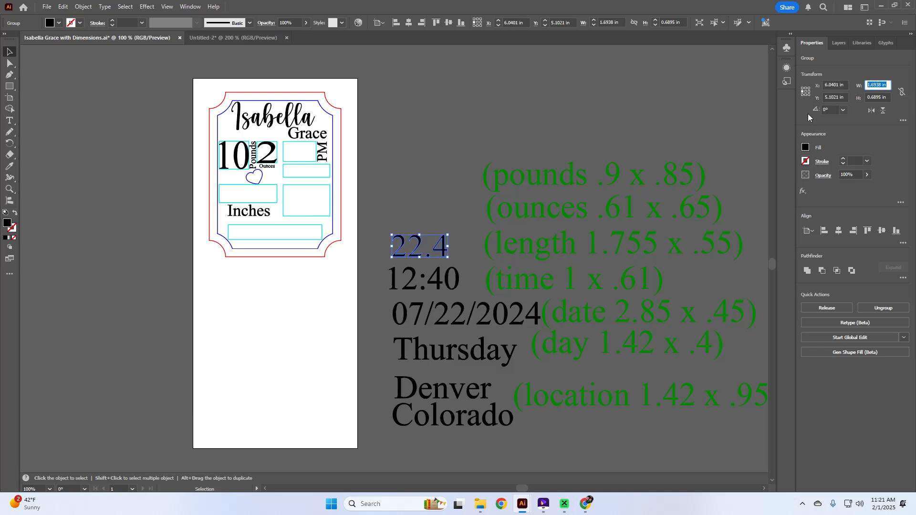
pyautogui.write('1.755')
pyautogui.press('Tab')
pyautogui.write('.55')
pyautogui.press('Tab')
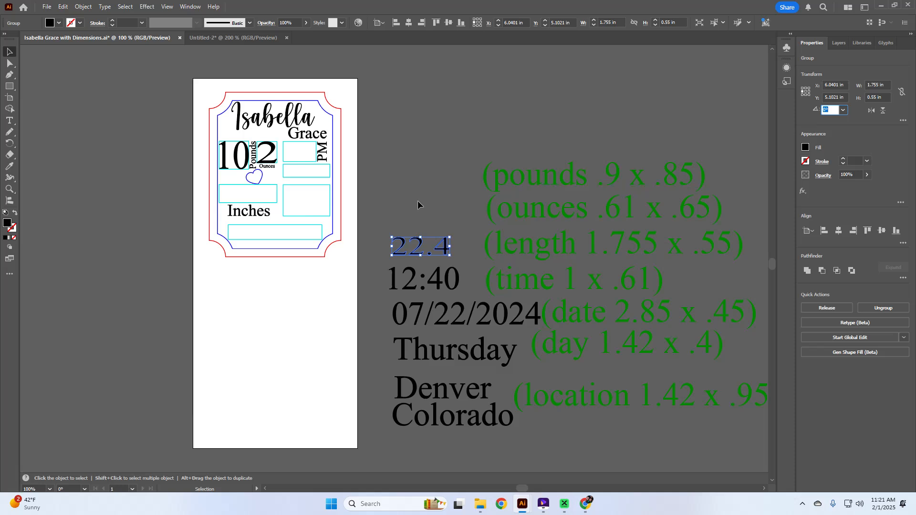
# Centre 22.4 horizontally and vertically inside the length box.
pyautogui.keyDown('shift'); pyautogui.click(235, 185); pyautogui.keyUp('shift')
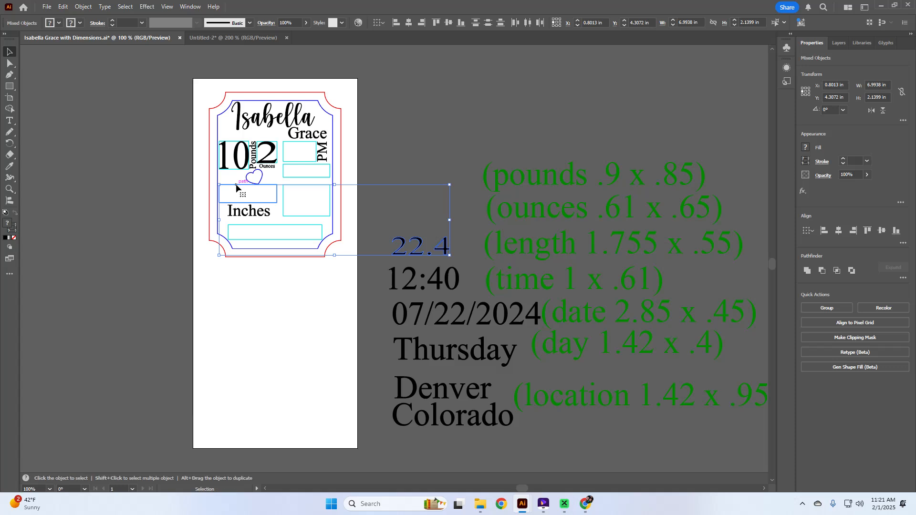
pyautogui.click(236, 184)
pyautogui.click(839, 230)
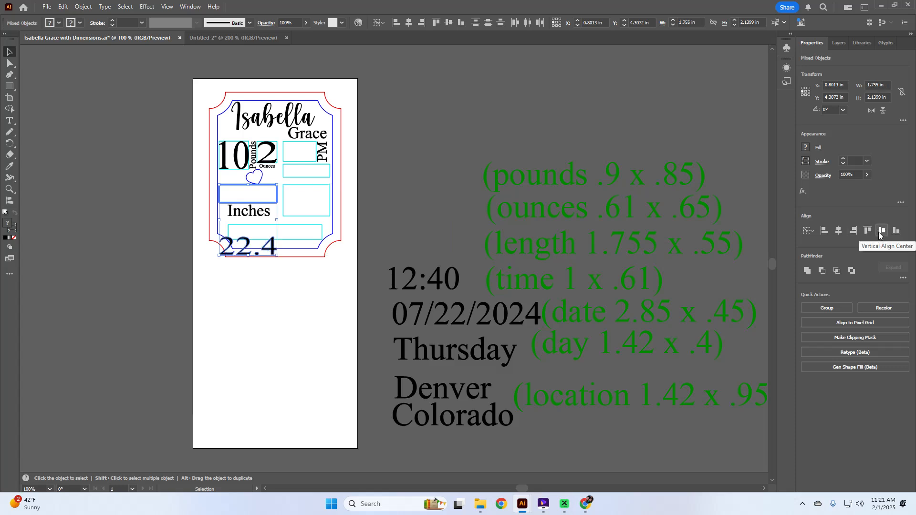
pyautogui.click(880, 230)
pyautogui.click(425, 199)
# Set the 12:40 text width to 1 in.
pyautogui.click(444, 286)
pyautogui.click(886, 84)
pyautogui.write('1')
pyautogui.press('Tab')
# Give 12:40 a 0.61 in height and centre it in the time box beside PM.
pyautogui.write('.6')
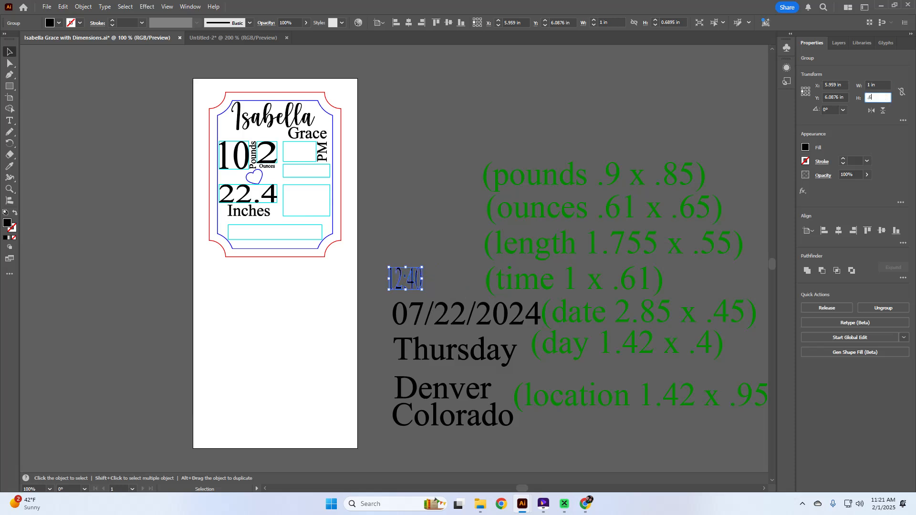
pyautogui.write('1')
pyautogui.press('Tab')
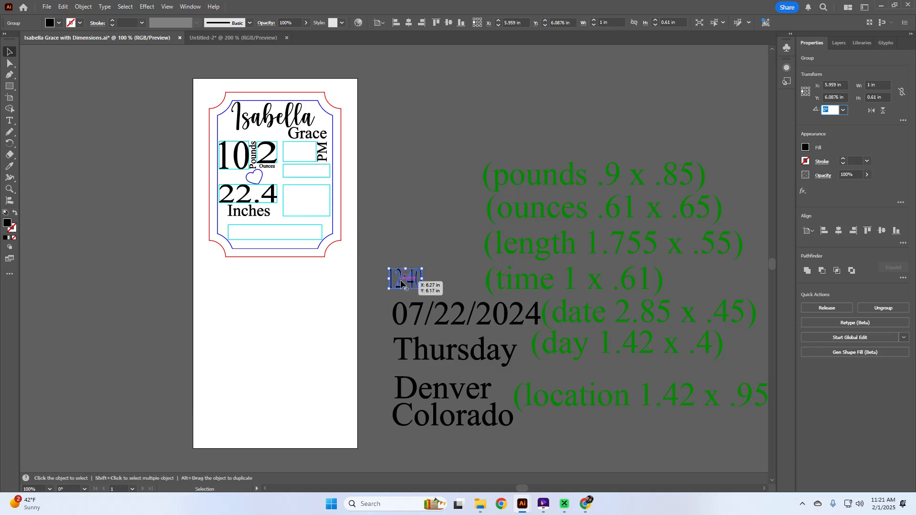
pyautogui.keyDown('shift'); pyautogui.click(304, 143); pyautogui.keyUp('shift')
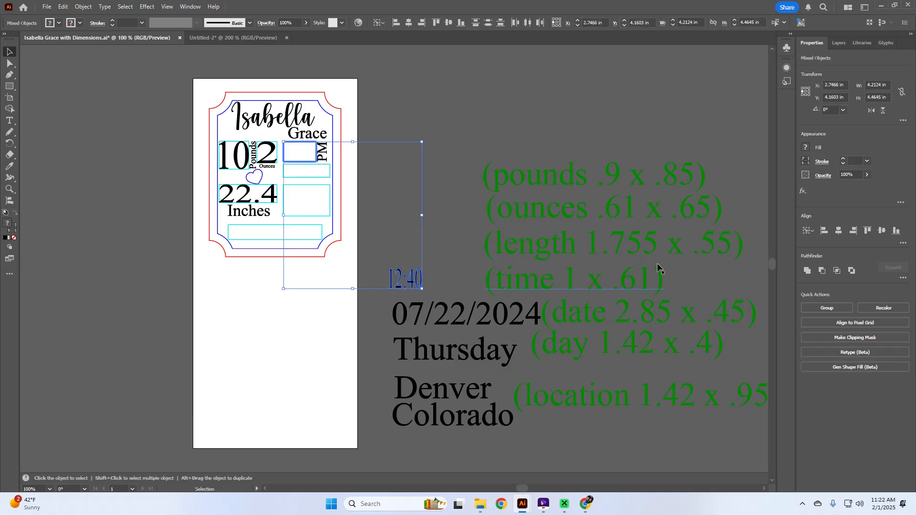
pyautogui.click(839, 232)
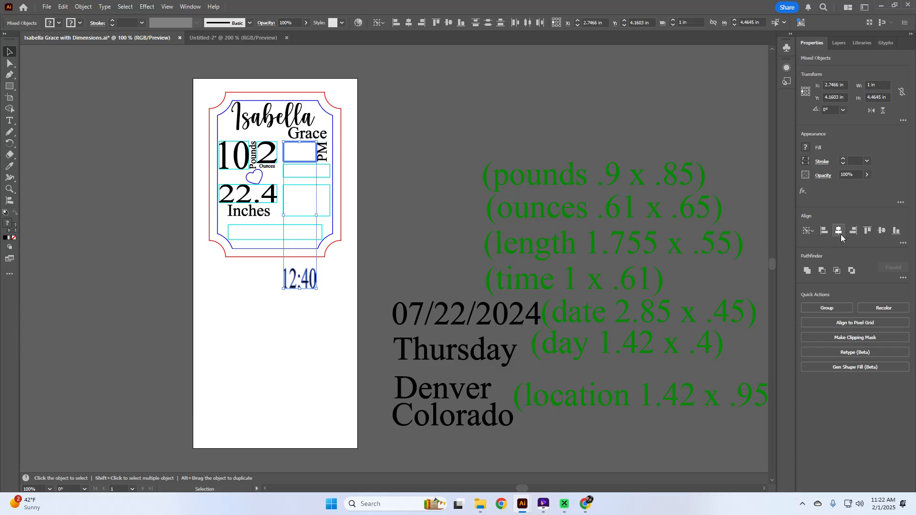
pyautogui.click(892, 234)
pyautogui.click(445, 269)
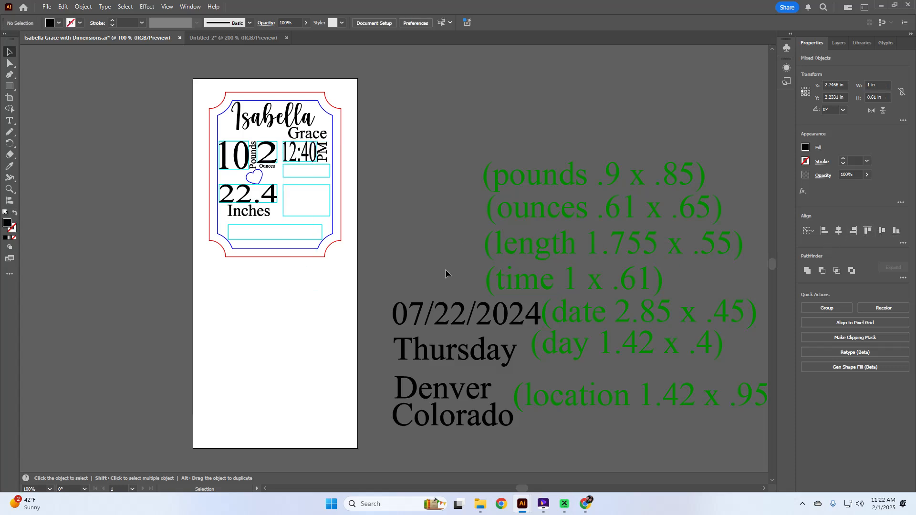
# Resize the date 07/22/2024 to 2.85 × 0.45 in.
pyautogui.click(460, 323)
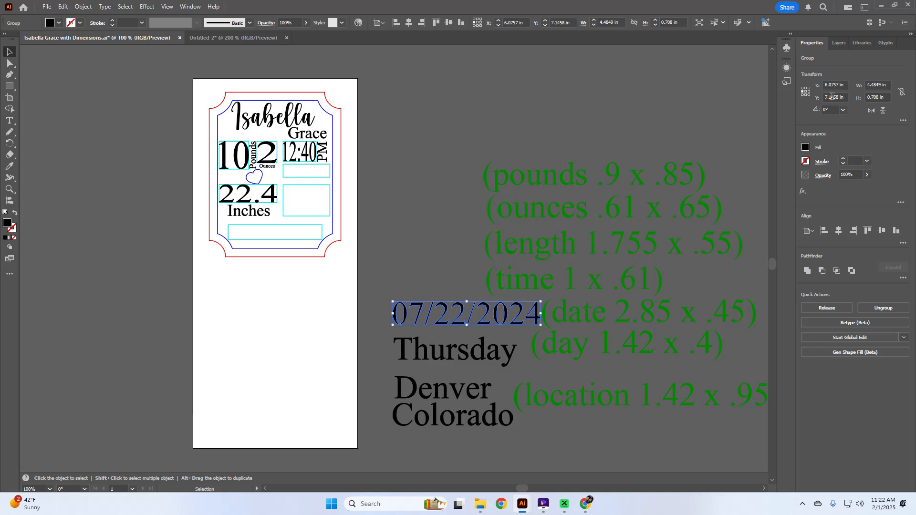
pyautogui.click(890, 84)
pyautogui.write('2.')
pyautogui.press('Tab')
pyautogui.write('.4')
pyautogui.press('Tab')
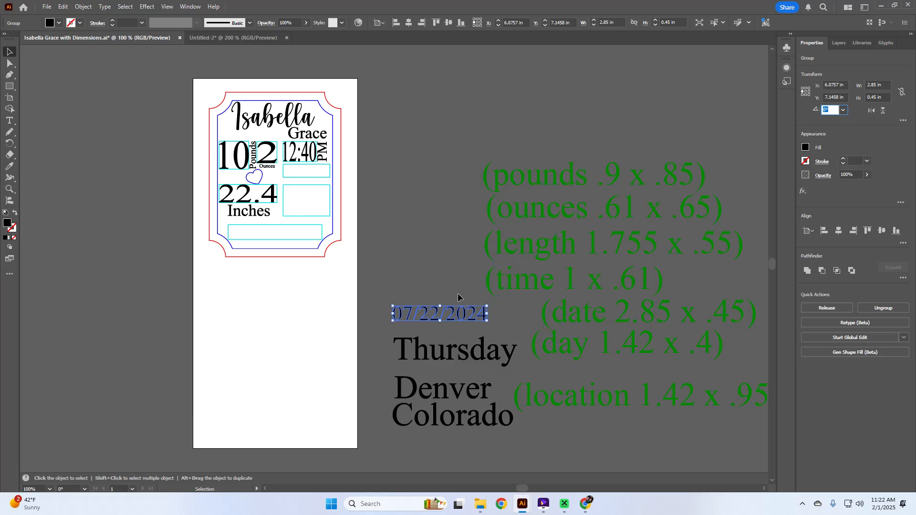
# Centre the date inside the bottom box, using the box as key object.
pyautogui.keyDown('shift'); pyautogui.click(302, 223); pyautogui.keyUp('shift')
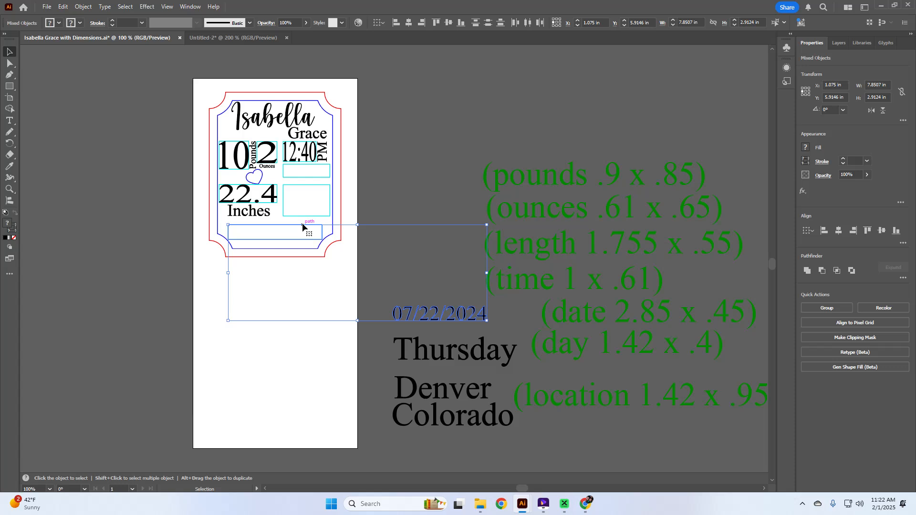
pyautogui.click(302, 223)
pyautogui.click(825, 231)
pyautogui.click(881, 231)
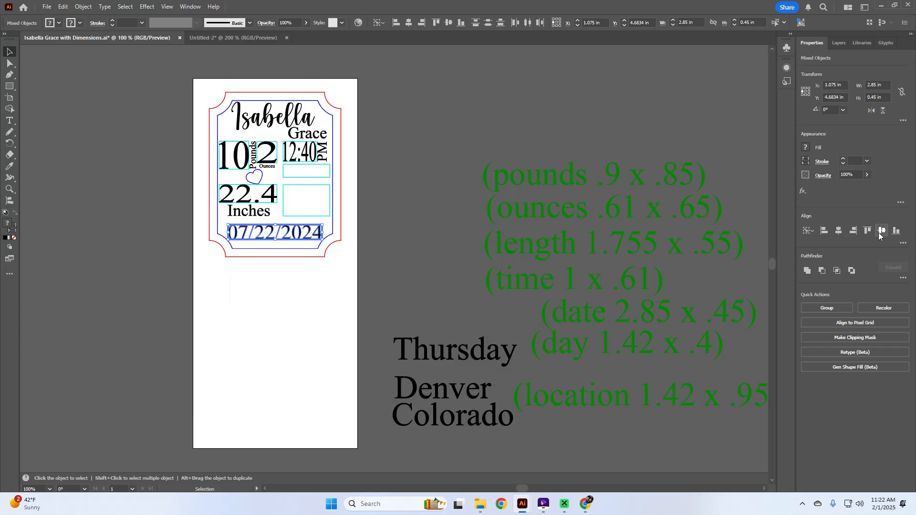
pyautogui.click(471, 364)
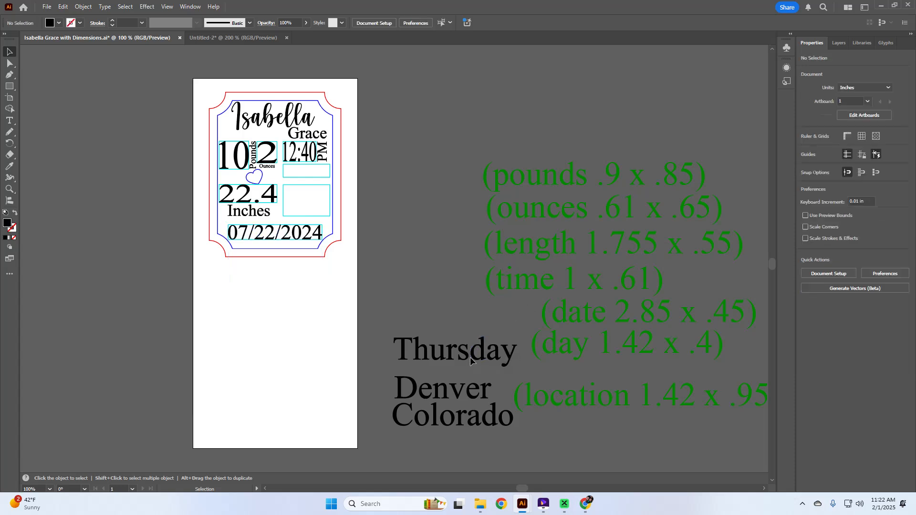
pyautogui.click(470, 361)
# Resize Thursday to 1.42 × 0.4 in.
pyautogui.click(878, 84)
pyautogui.write('1.42')
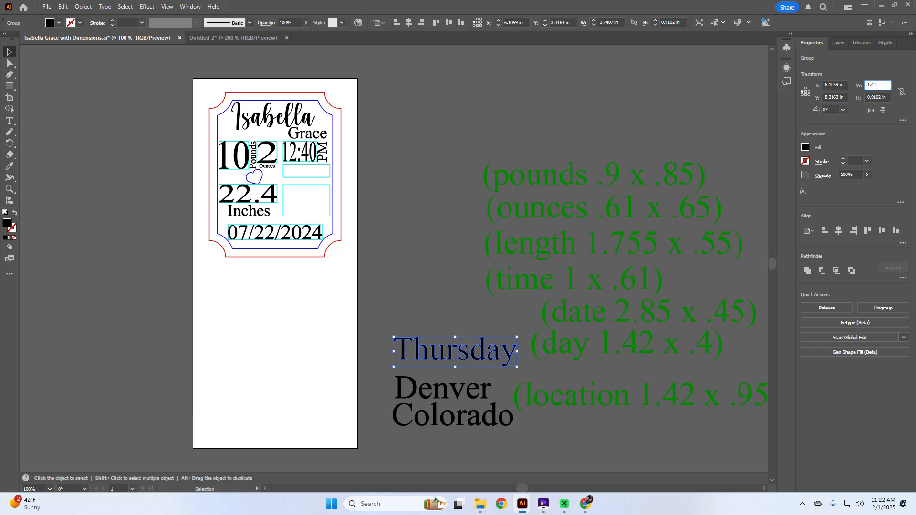
pyautogui.press('Tab')
pyautogui.write('.')
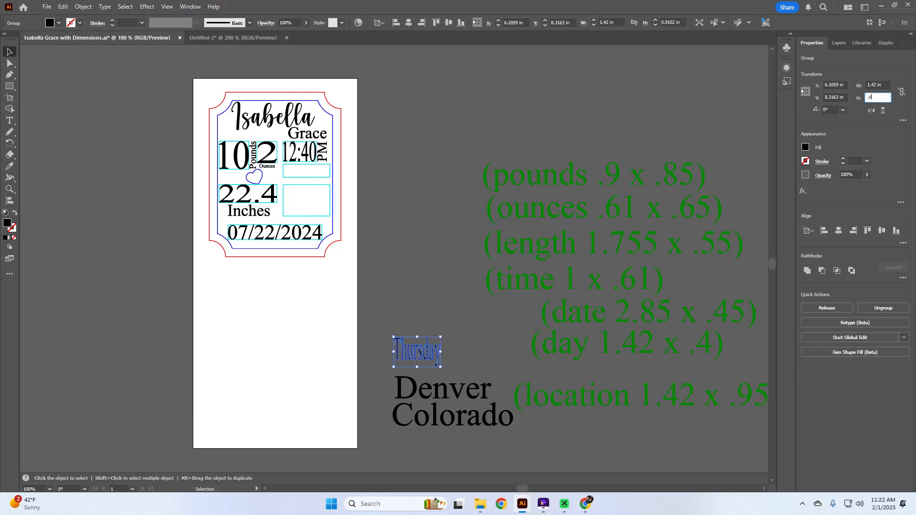
pyautogui.press('Tab')
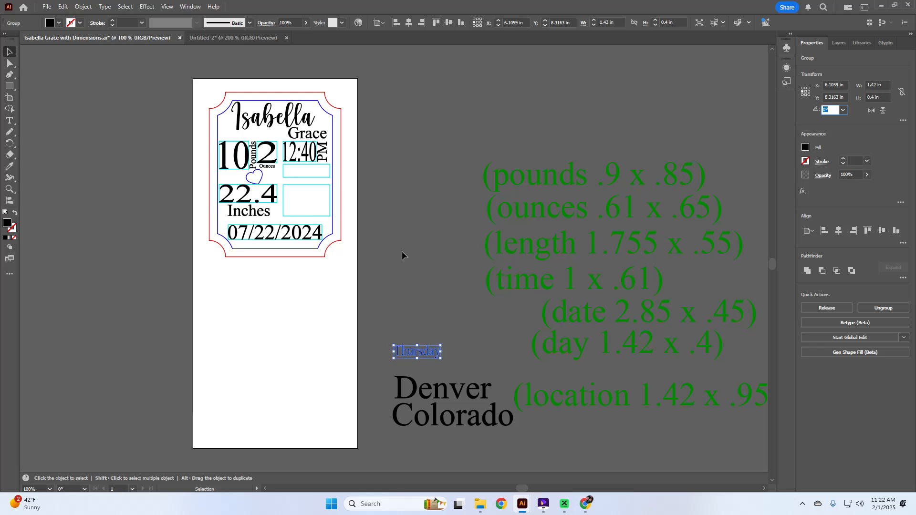
# Centre Thursday in the empty box beneath 12:40 PM, using it as key object.
pyautogui.keyDown('shift'); pyautogui.click(326, 180); pyautogui.keyUp('shift')
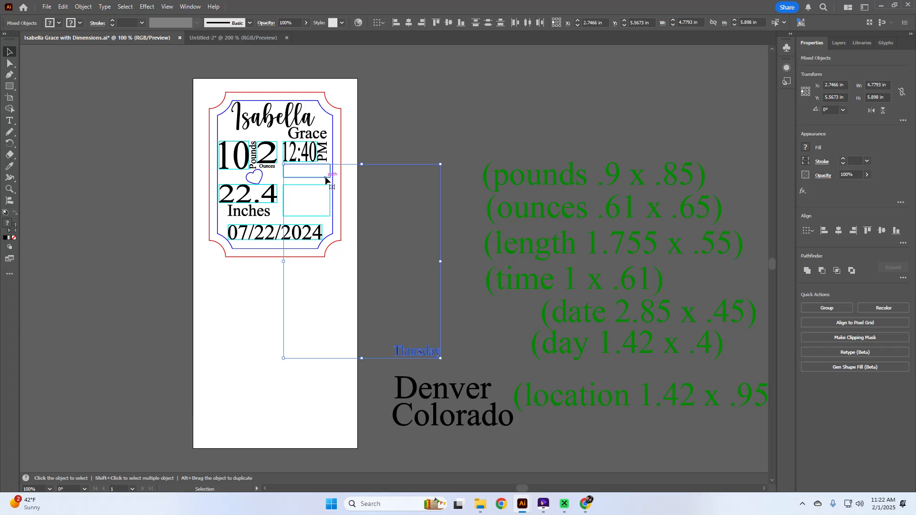
pyautogui.click(326, 180)
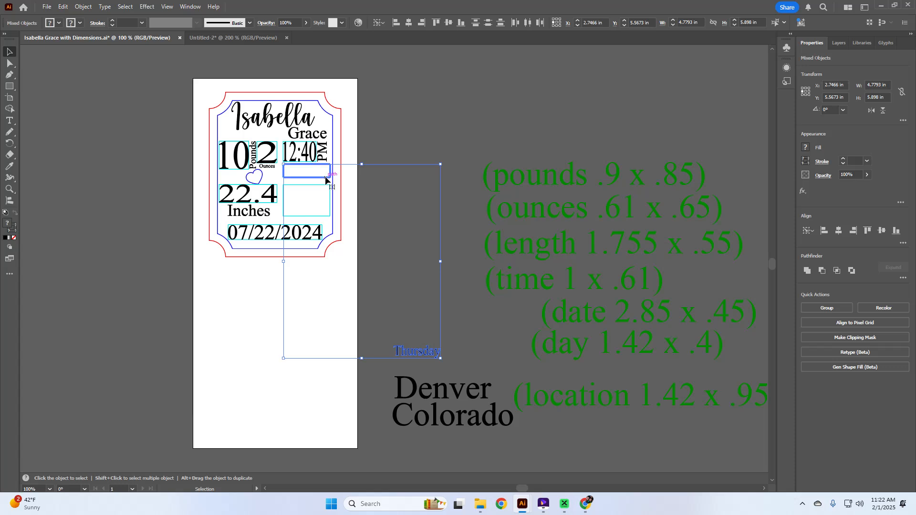
pyautogui.click(839, 232)
pyautogui.click(882, 231)
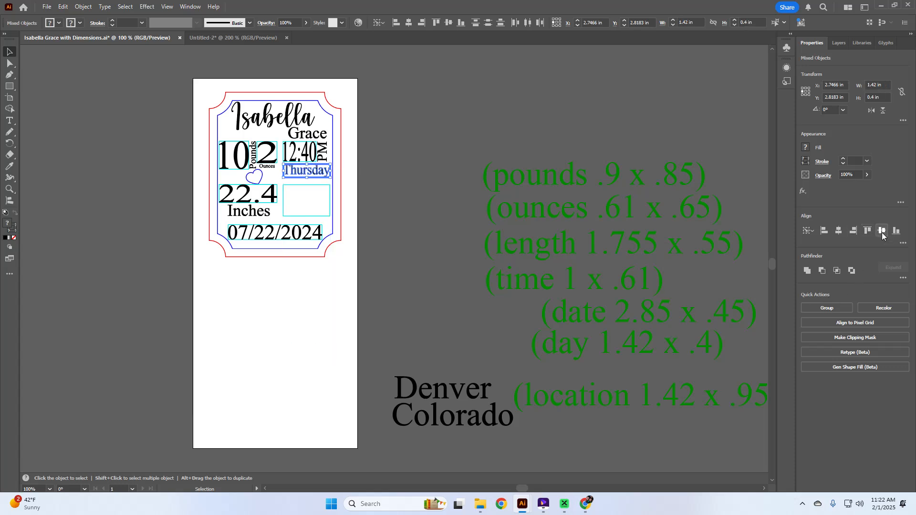
pyautogui.click(436, 361)
pyautogui.click(448, 385)
pyautogui.click(447, 431)
pyautogui.click(444, 389)
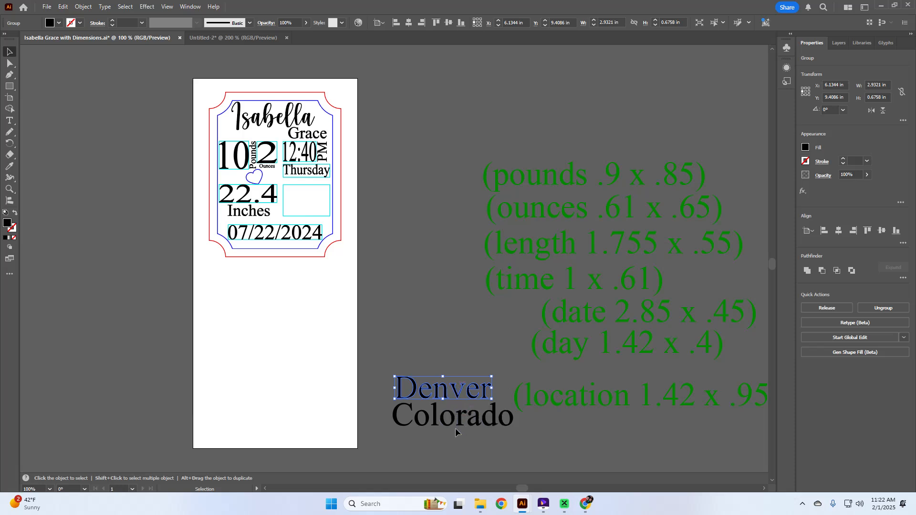
# Nudge Colorado under Denver and centre the two lines horizontally.
pyautogui.keyDown('alt'); pyautogui.scroll(2, 443, 401); pyautogui.keyUp('alt')
pyautogui.scroll(-5, 441, 400)
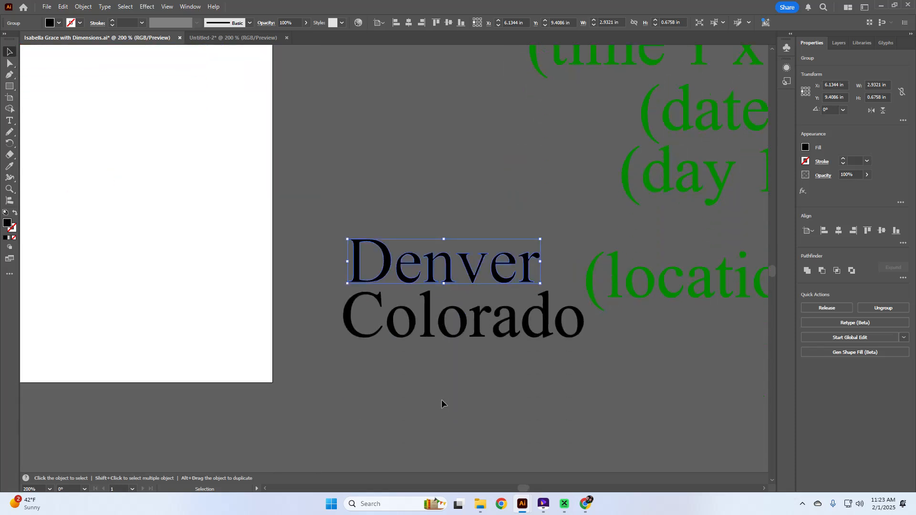
pyautogui.click(441, 399)
pyautogui.moveTo(446, 318)
pyautogui.mouseDown()
pyautogui.moveTo(438, 325)
pyautogui.moveTo(440, 315)
pyautogui.mouseUp()
pyautogui.click(486, 362)
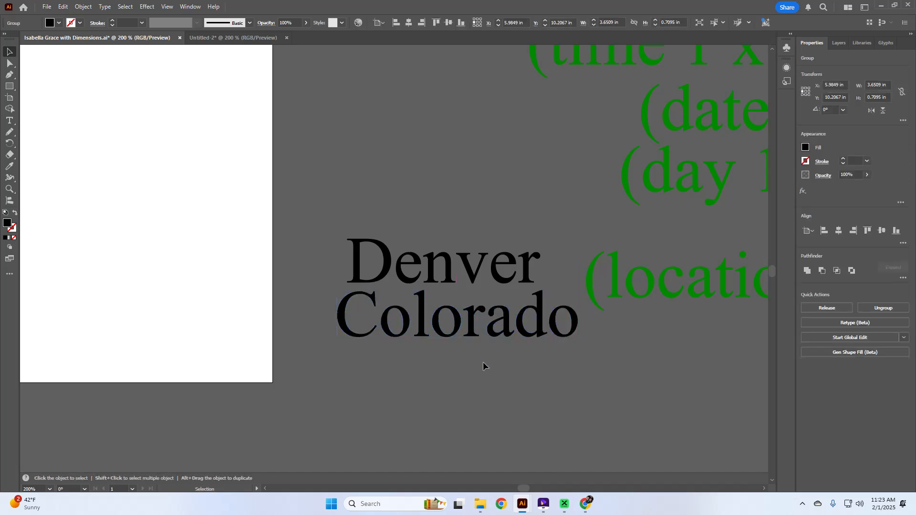
pyautogui.moveTo(474, 331); pyautogui.dragTo(474, 322)
pyautogui.click(480, 375)
pyautogui.click(438, 280)
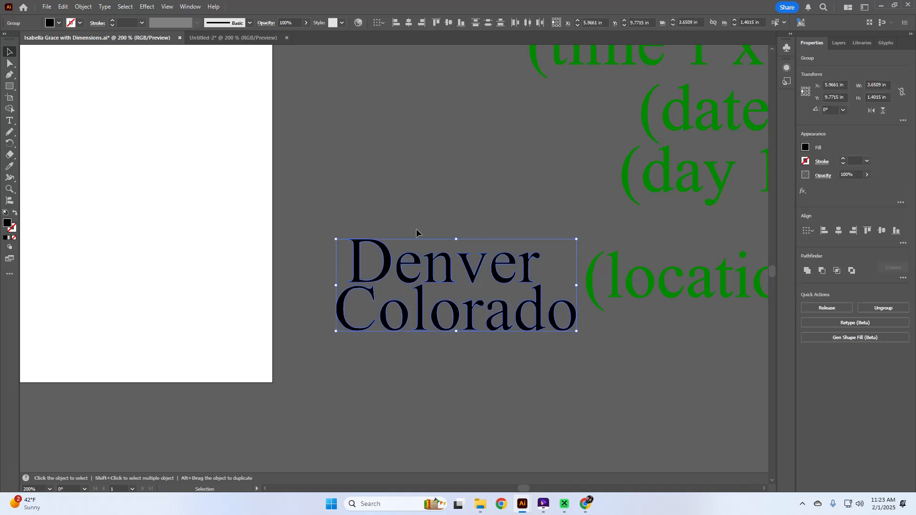
pyautogui.click(841, 233)
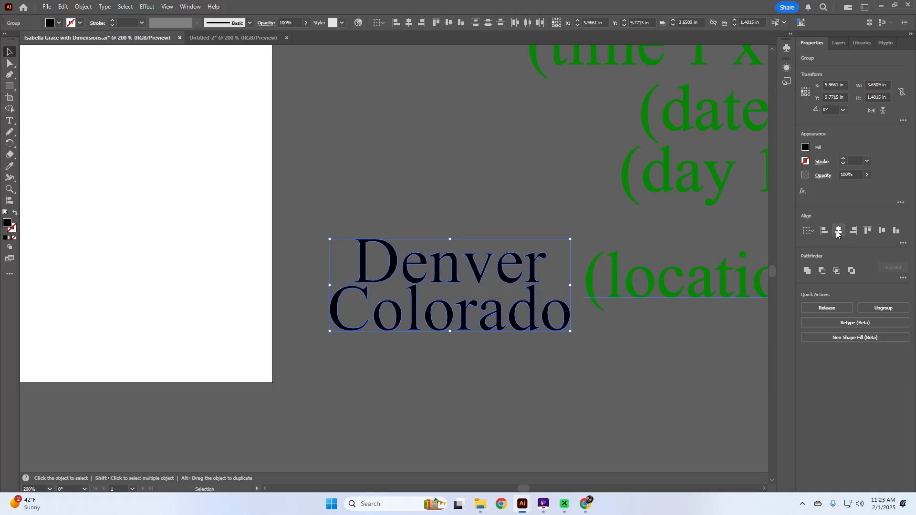
# Group Denver and Colorado into one object.
pyautogui.click(540, 351)
pyautogui.moveTo(524, 356); pyautogui.dragTo(400, 227)
pyautogui.moveTo(477, 364); pyautogui.dragTo(386, 240)
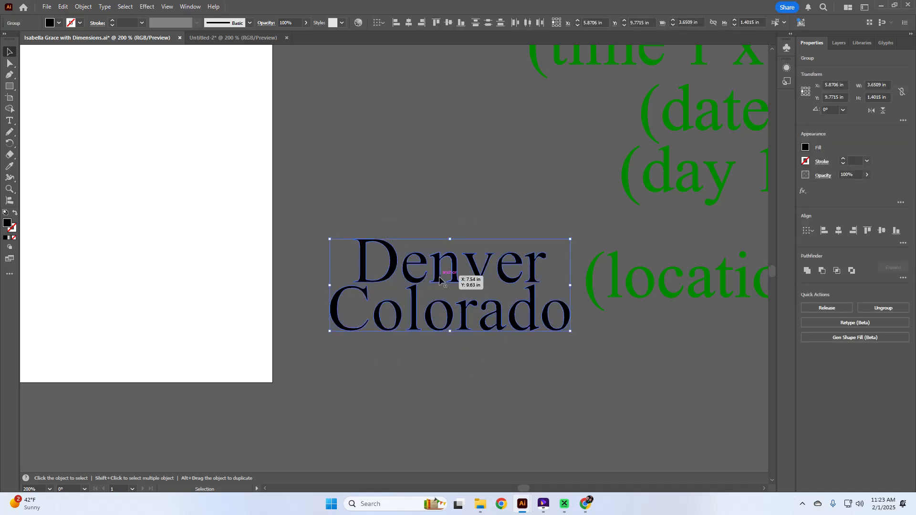
pyautogui.rightClick(440, 280)
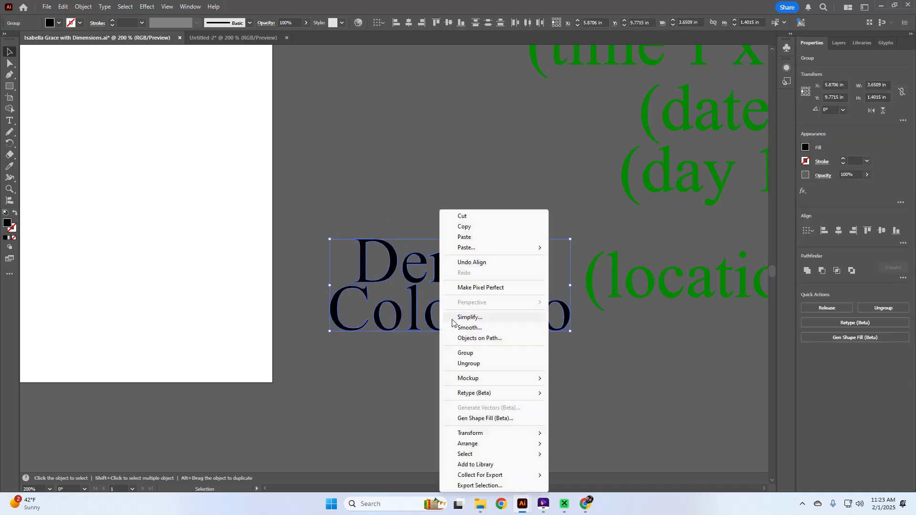
pyautogui.click(463, 351)
pyautogui.scroll(-2, 426, 346)
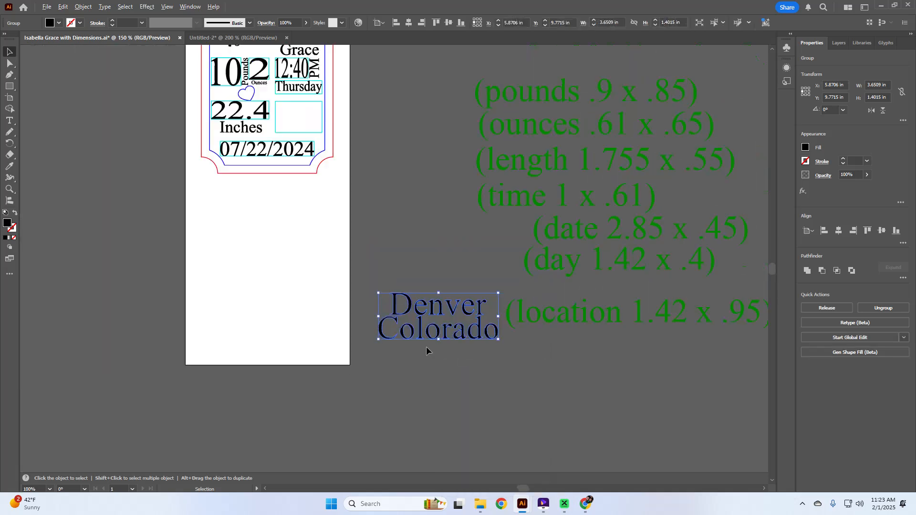
pyautogui.scroll(1, 426, 347)
pyautogui.scroll(1, 426, 350)
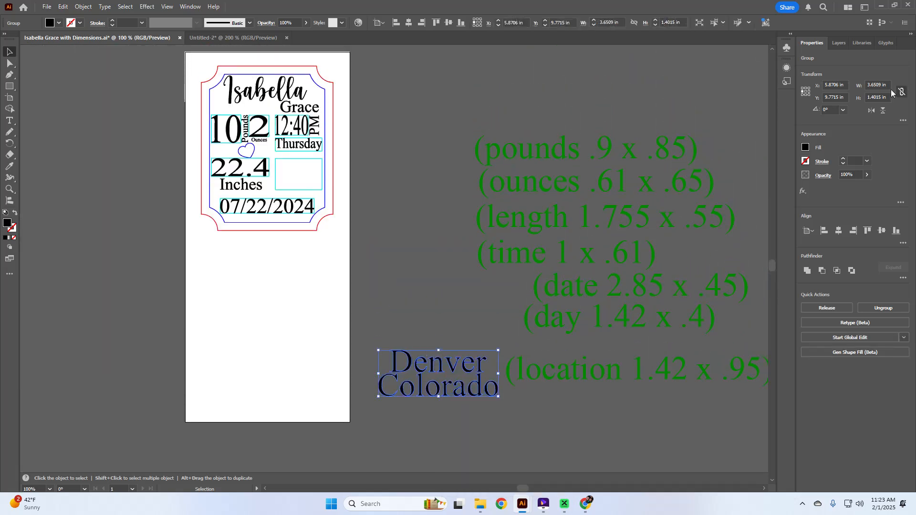
# Resize the location group to 1.42 × 0.95 in.
pyautogui.click(887, 85)
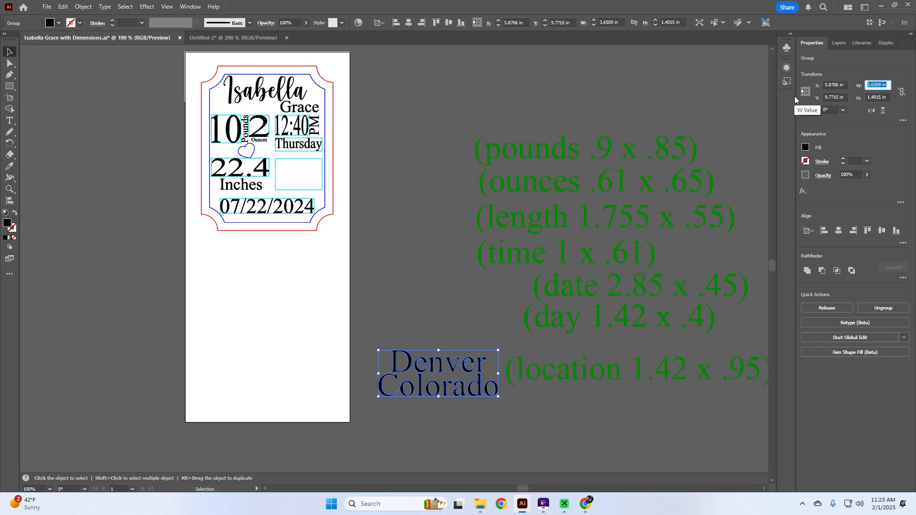
pyautogui.write('1.42')
pyautogui.press('Tab')
pyautogui.write('.95')
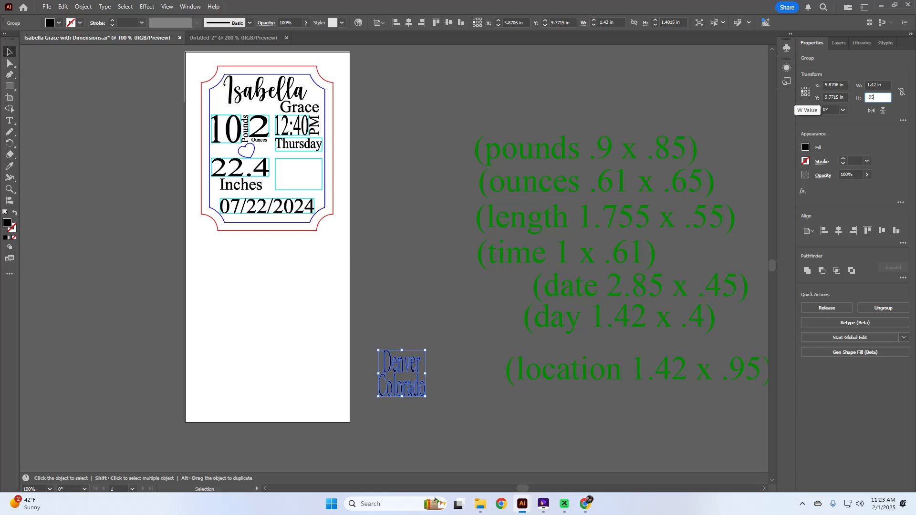
pyautogui.press('Tab')
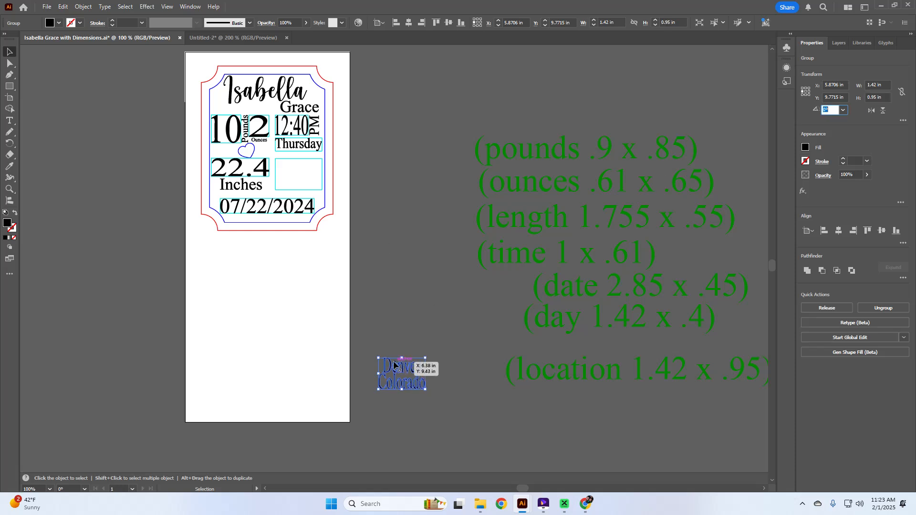
# Align the location text centred and top-aligned in the box beside 22.4.
pyautogui.keyDown('shift'); pyautogui.click(306, 190); pyautogui.keyUp('shift')
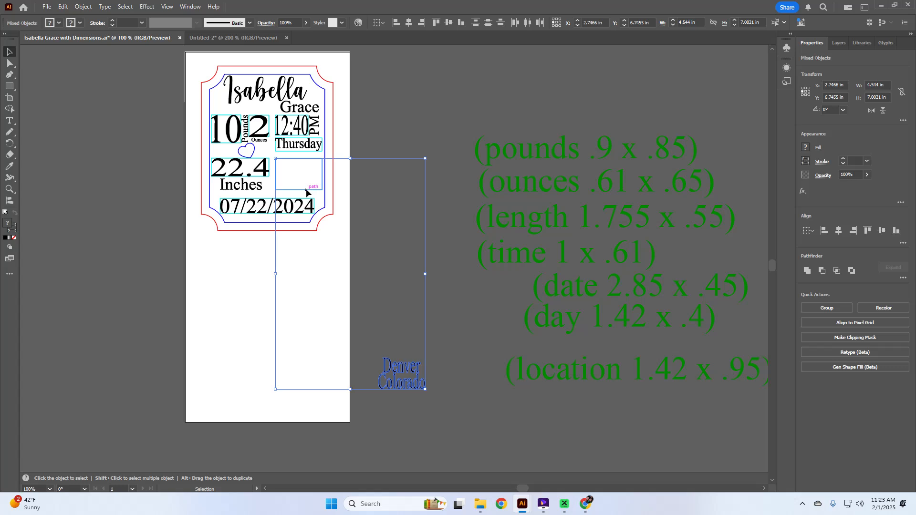
pyautogui.click(839, 230)
pyautogui.click(874, 234)
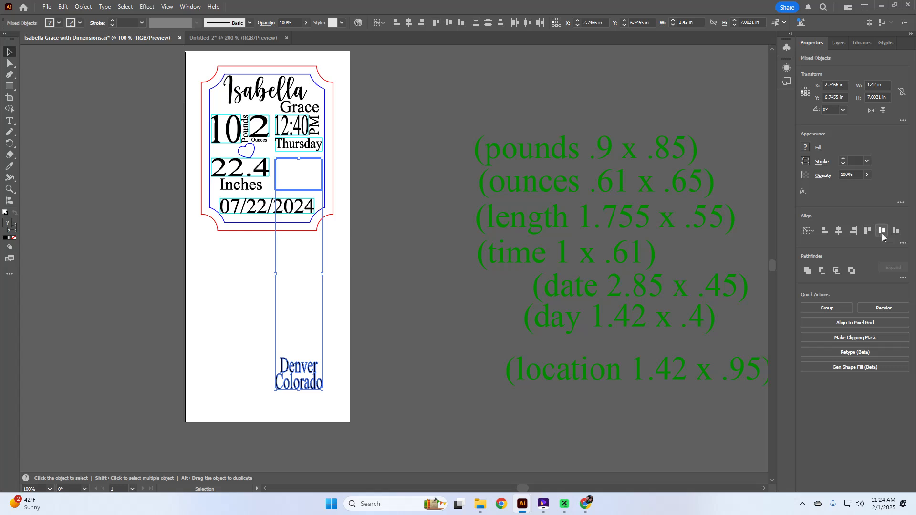
pyautogui.click(330, 267)
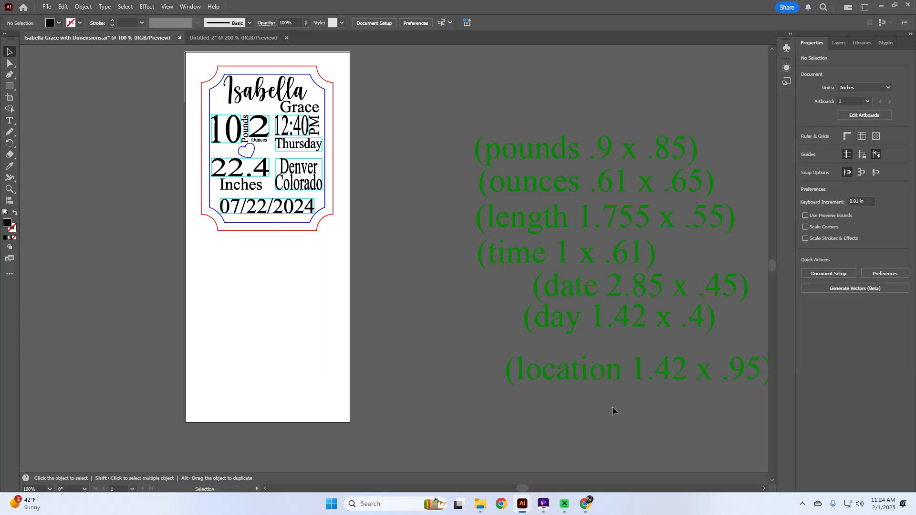
# Delete the green dimension notes from the artboard.
pyautogui.click(487, 163)
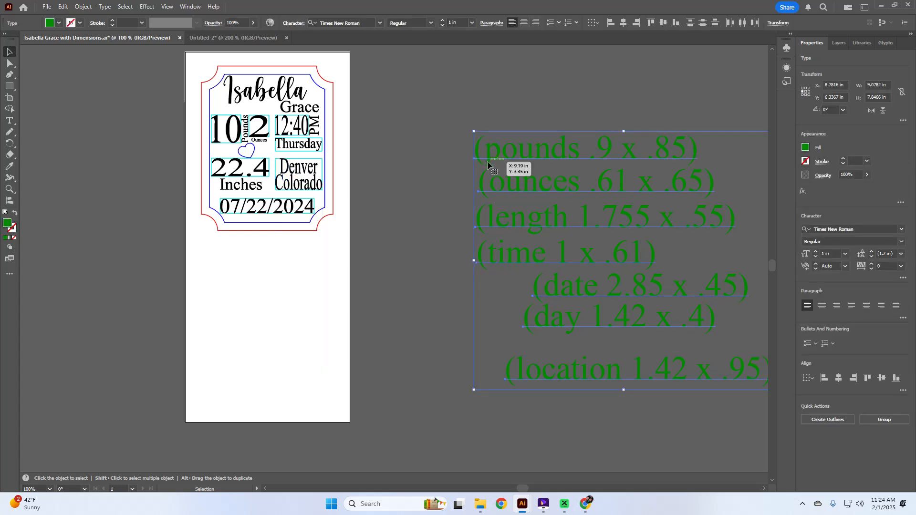
pyautogui.press('Delete')
pyautogui.scroll(3, 285, 267)
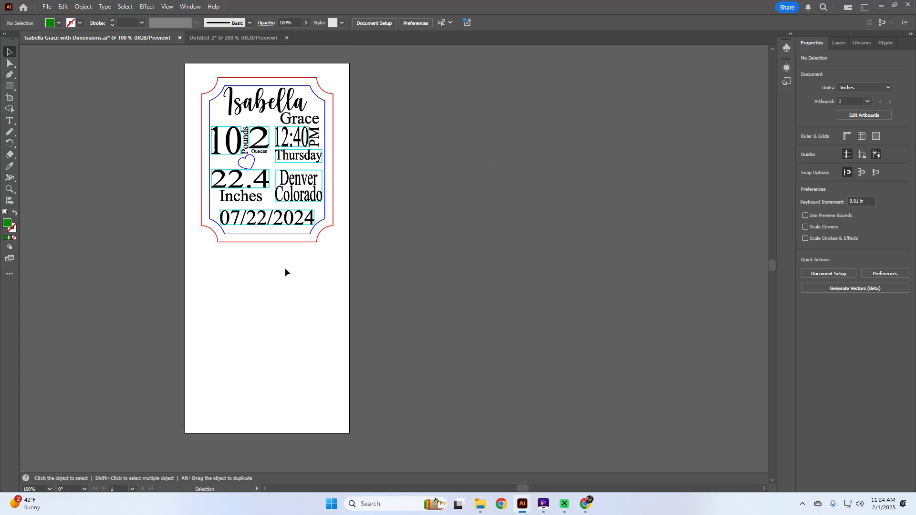
pyautogui.scroll(3, 284, 268)
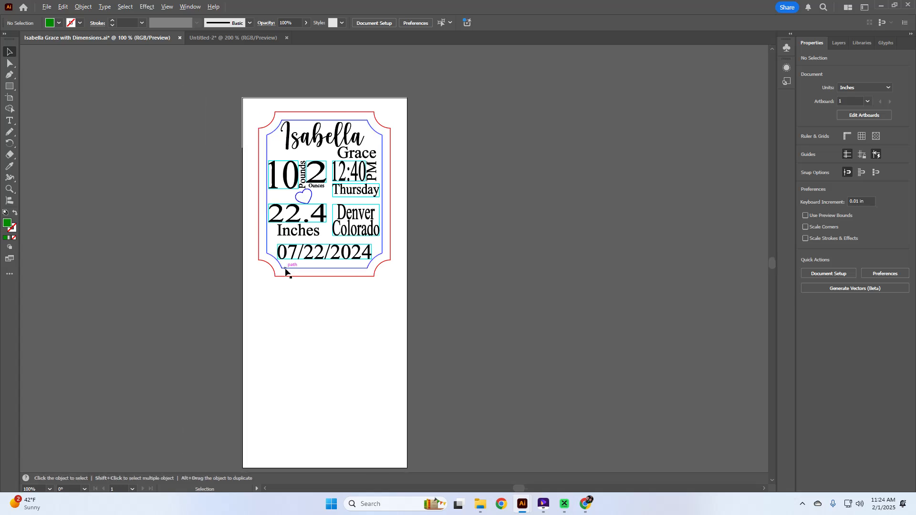
pyautogui.scroll(5, 286, 272)
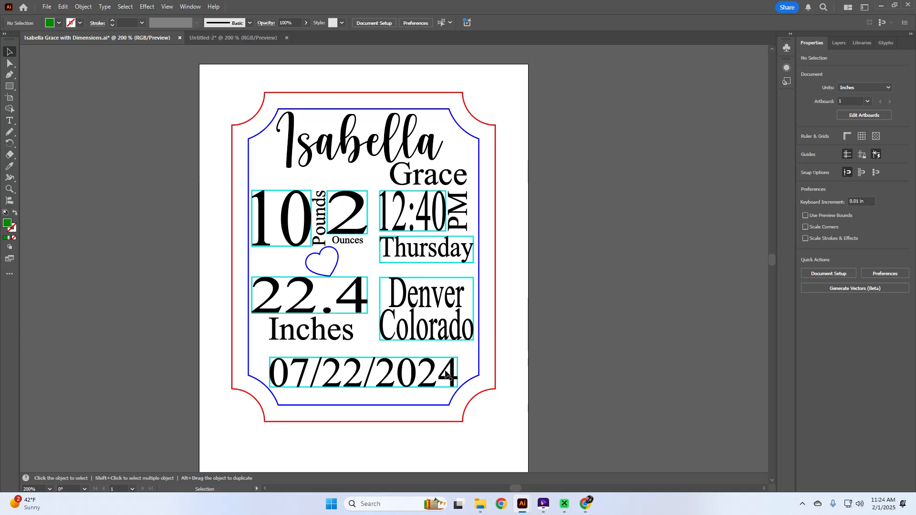
# Check the date and Denver Colorado boxes, restoring the accidentally deleted box, and deselect all.
pyautogui.click(392, 358)
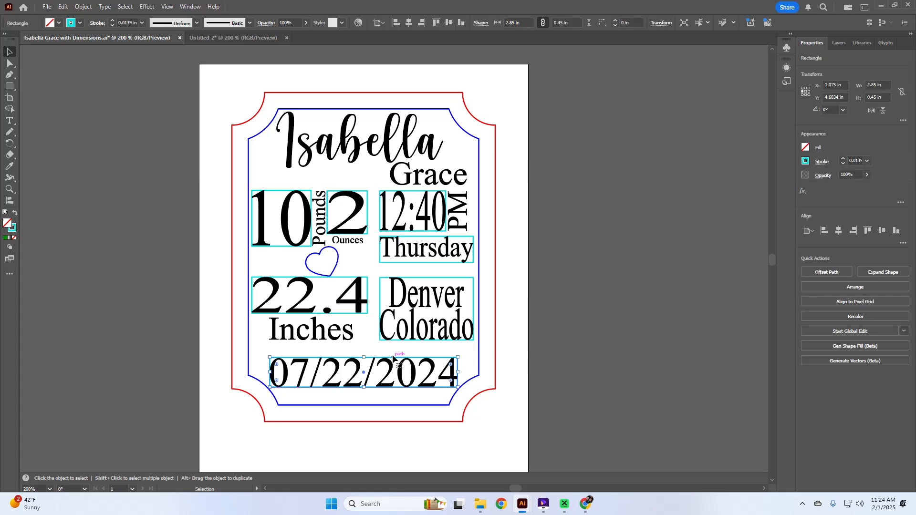
pyautogui.click(365, 348)
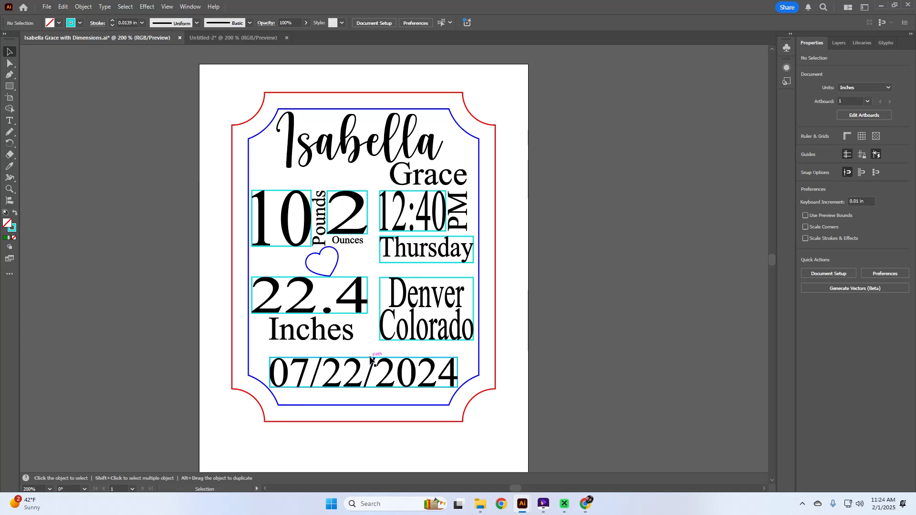
pyautogui.click(373, 358)
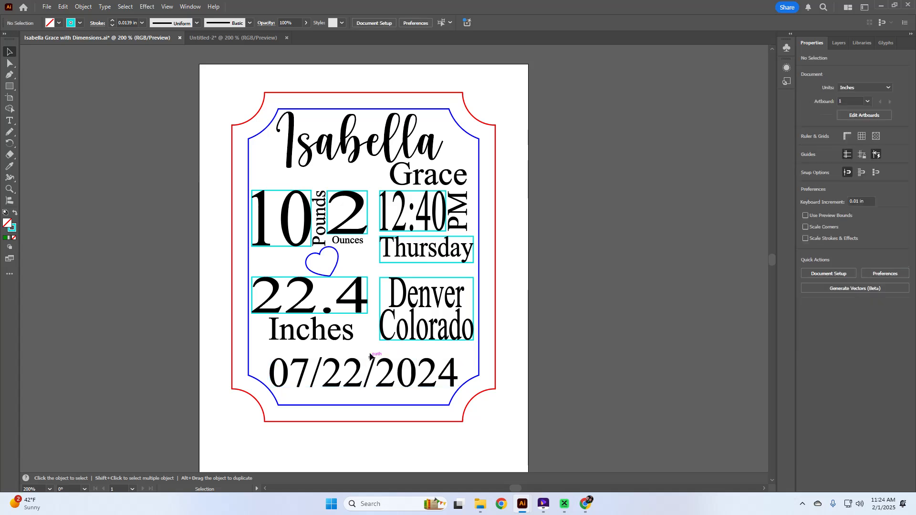
pyautogui.click(382, 278)
pyautogui.press('Delete')
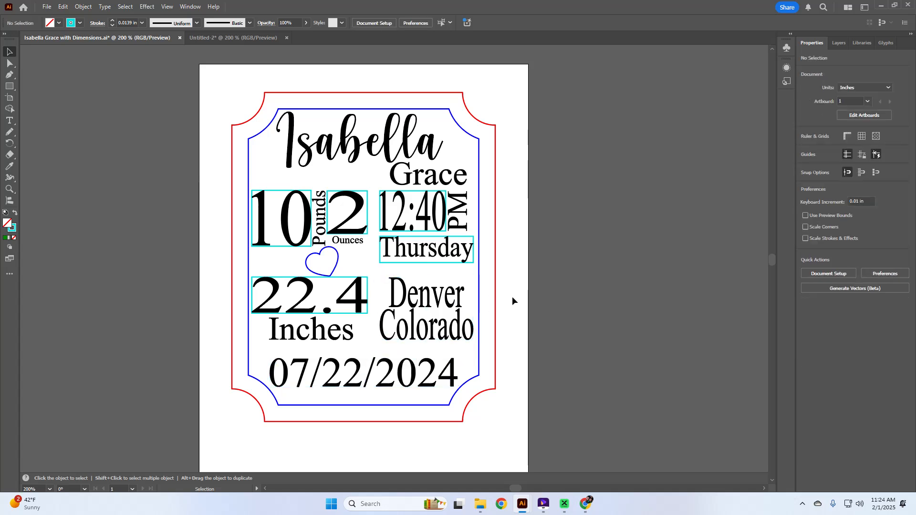
pyautogui.hotkey('ctrl', 'z')
pyautogui.hotkey('ctrl', 'z')
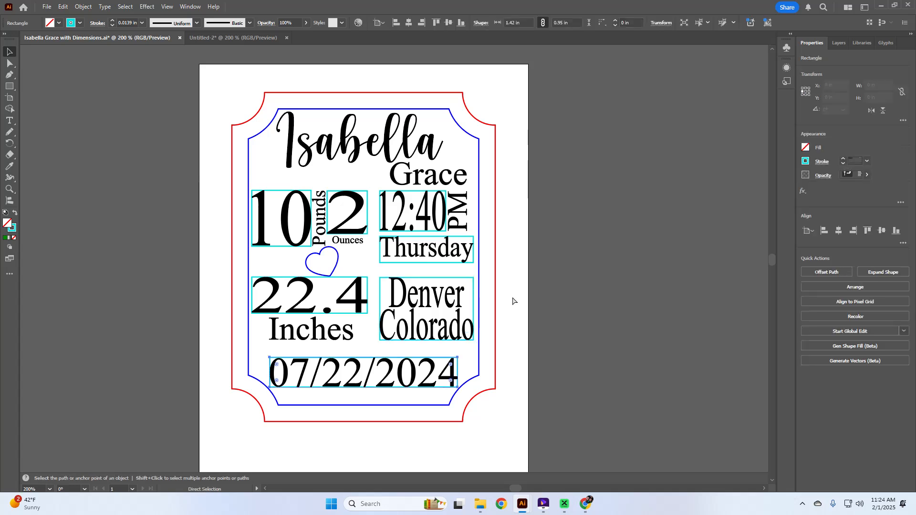
pyautogui.click(506, 435)
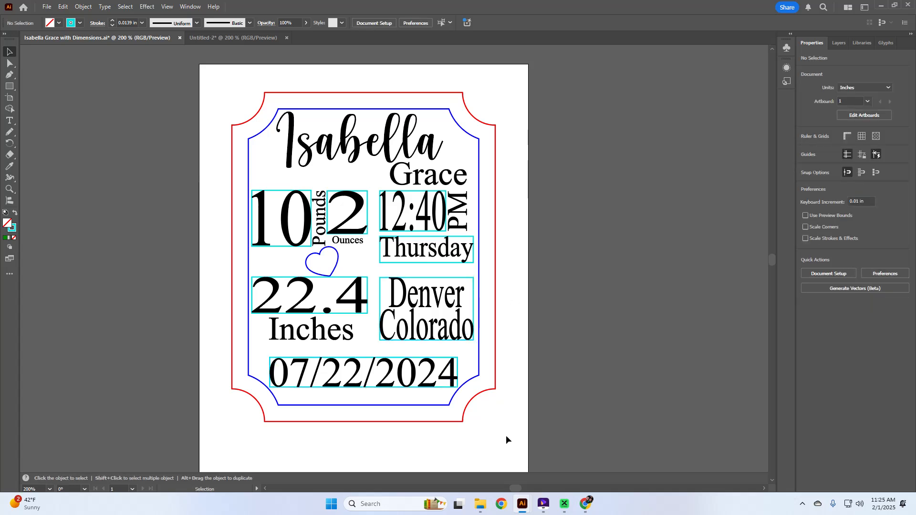
pyautogui.click(46, 7)
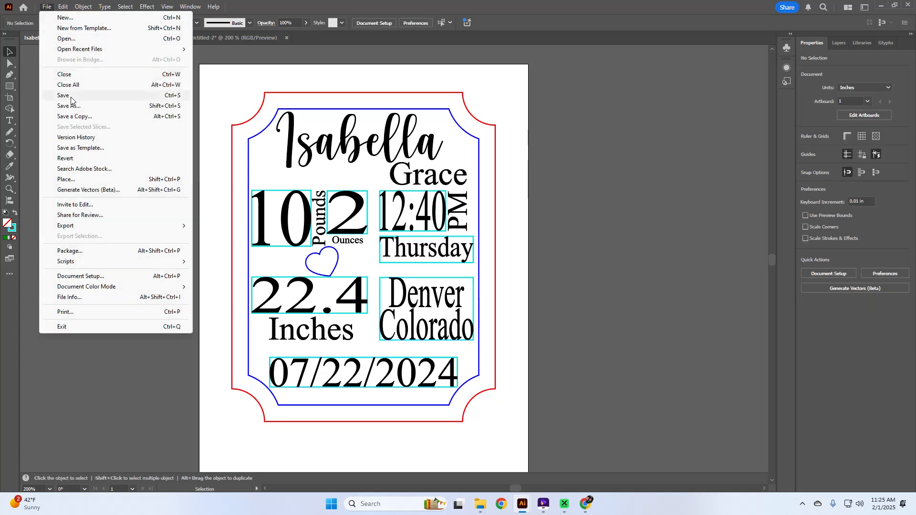
# Choose SVG as the Save As format with Use Artboards ticked.
pyautogui.click(72, 106)
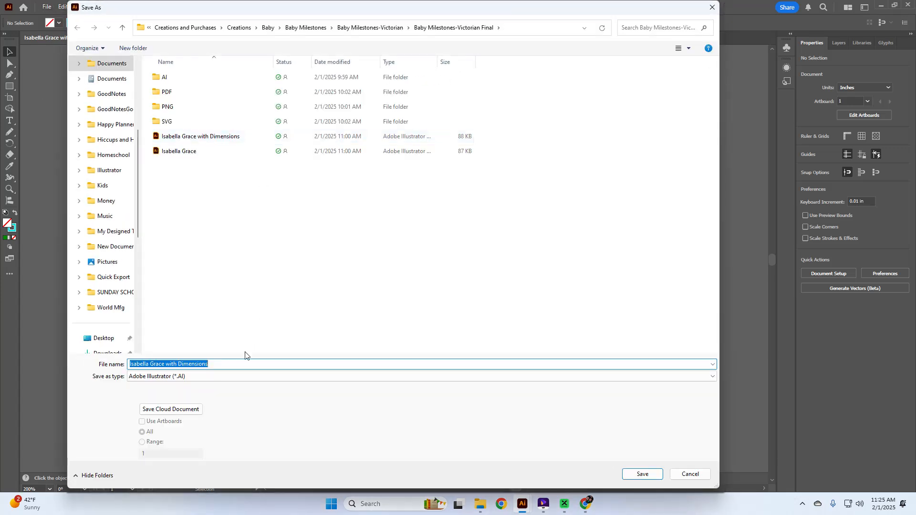
pyautogui.click(241, 380)
pyautogui.click(241, 416)
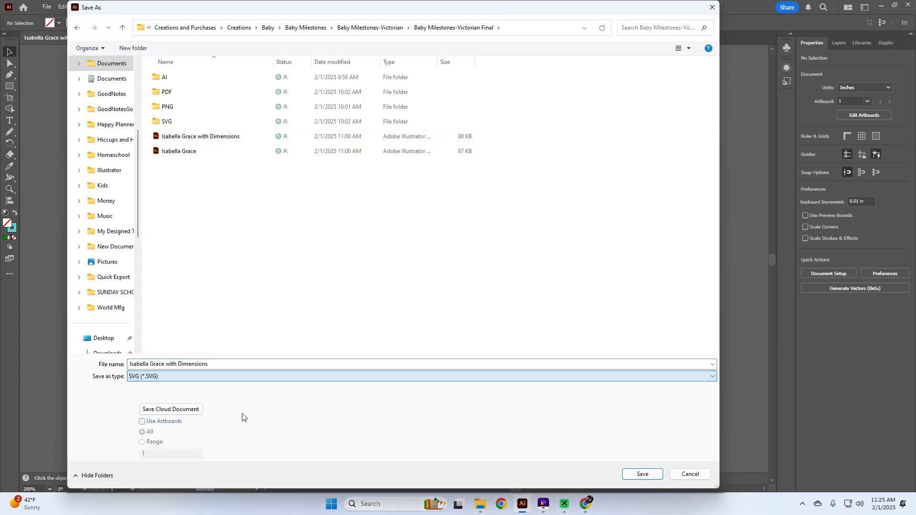
pyautogui.click(207, 377)
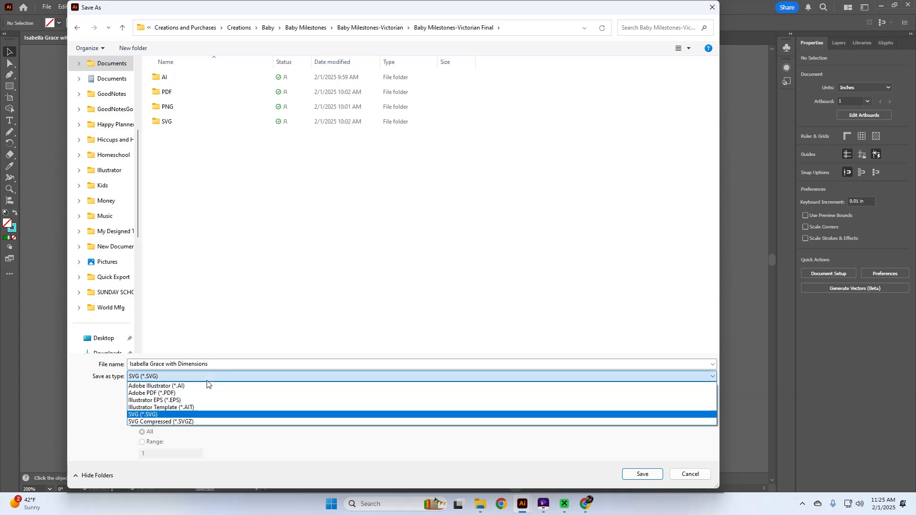
pyautogui.click(206, 393)
pyautogui.click(206, 377)
pyautogui.click(201, 418)
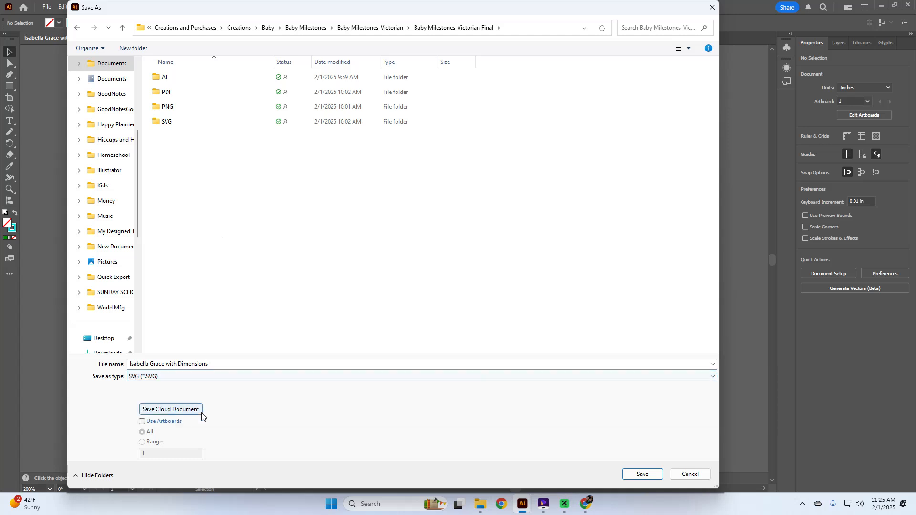
pyautogui.click(142, 422)
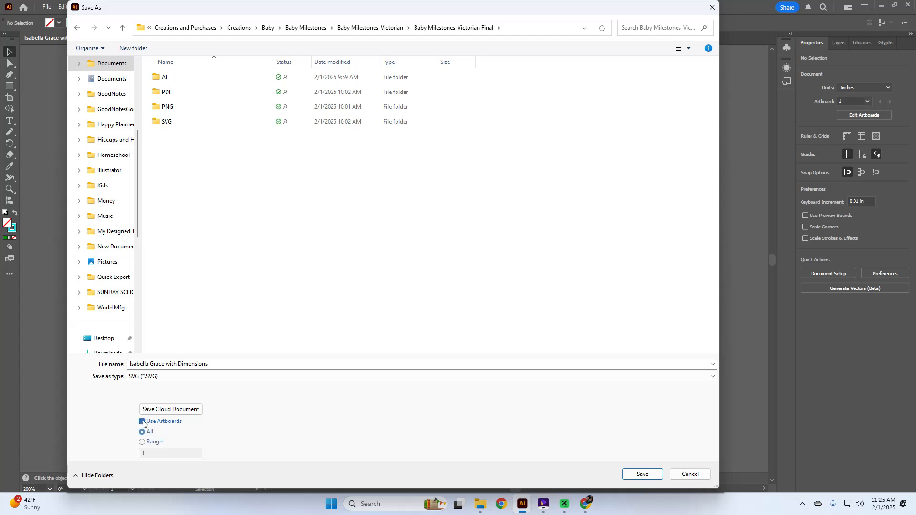
pyautogui.click(637, 475)
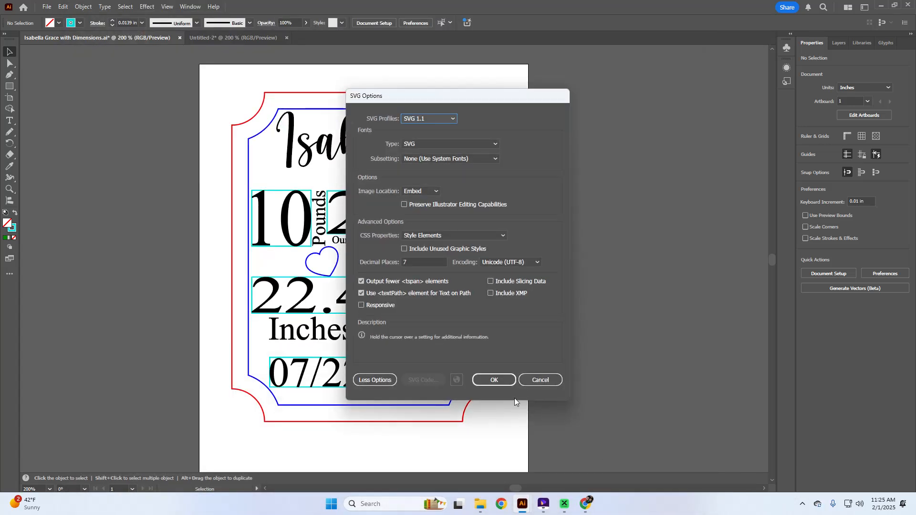
pyautogui.click(498, 380)
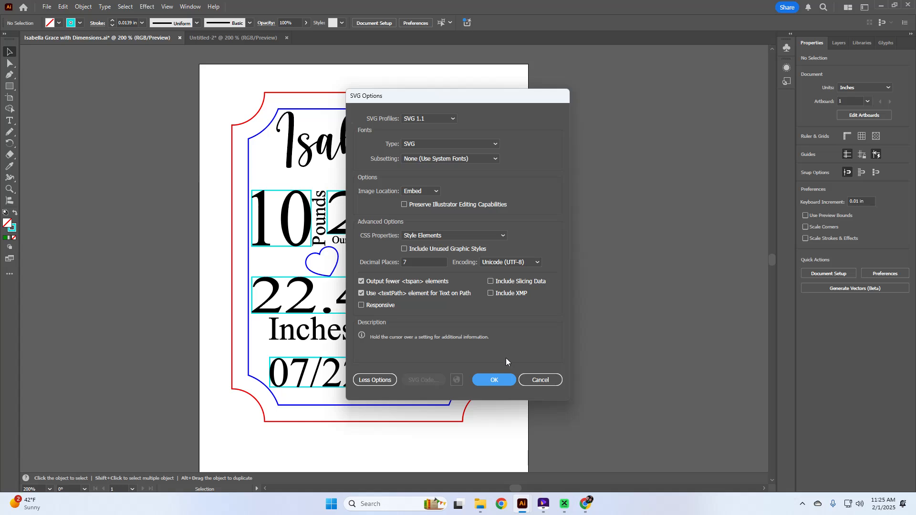
pyautogui.click(494, 380)
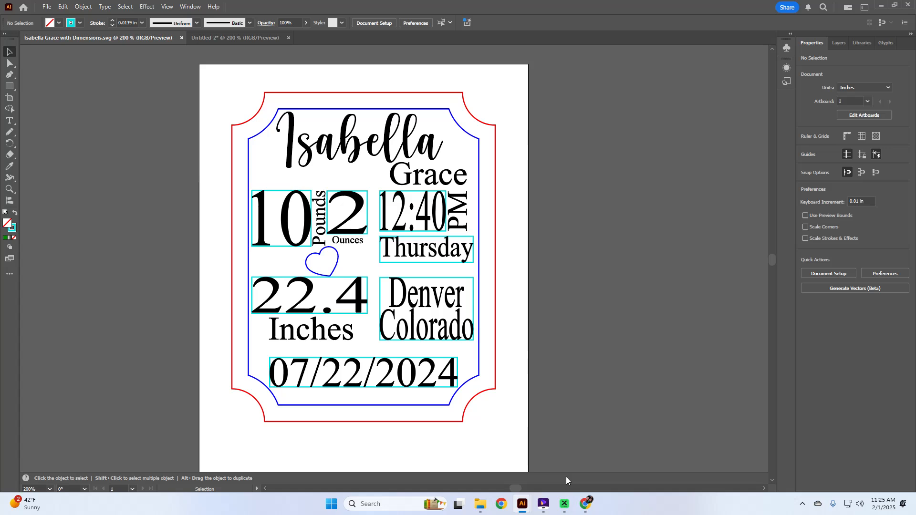
# In xTool Creative Space, select and delete the old design on the canvas.
pyautogui.click(563, 504)
pyautogui.moveTo(592, 434); pyautogui.dragTo(240, 117)
pyautogui.press('Delete')
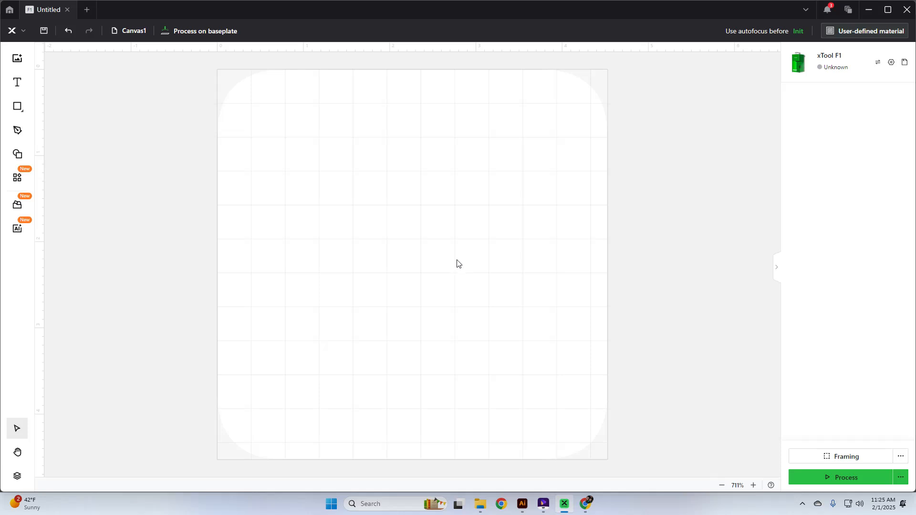
pyautogui.click(19, 61)
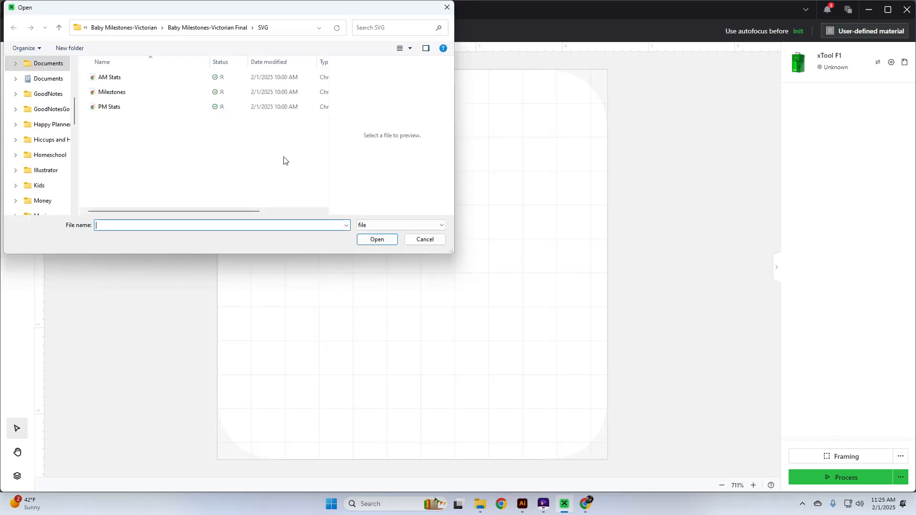
pyautogui.click(176, 32)
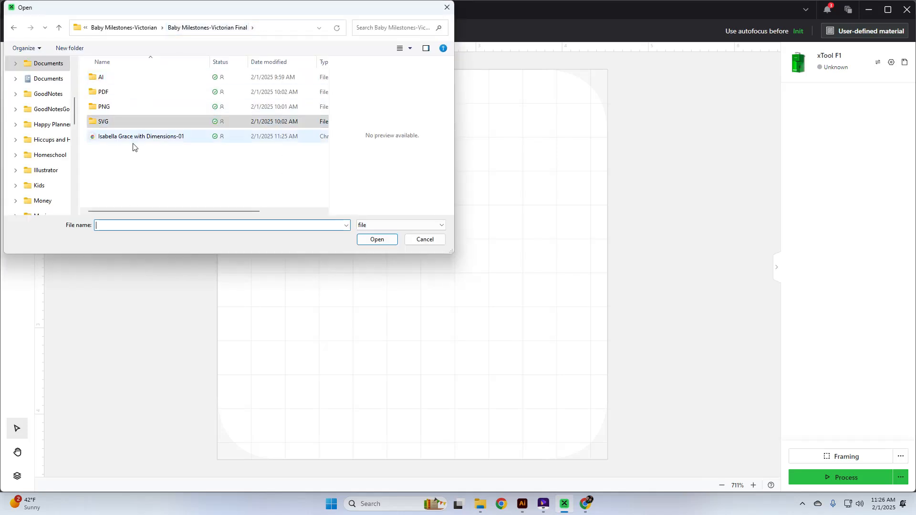
pyautogui.doubleClick(133, 138)
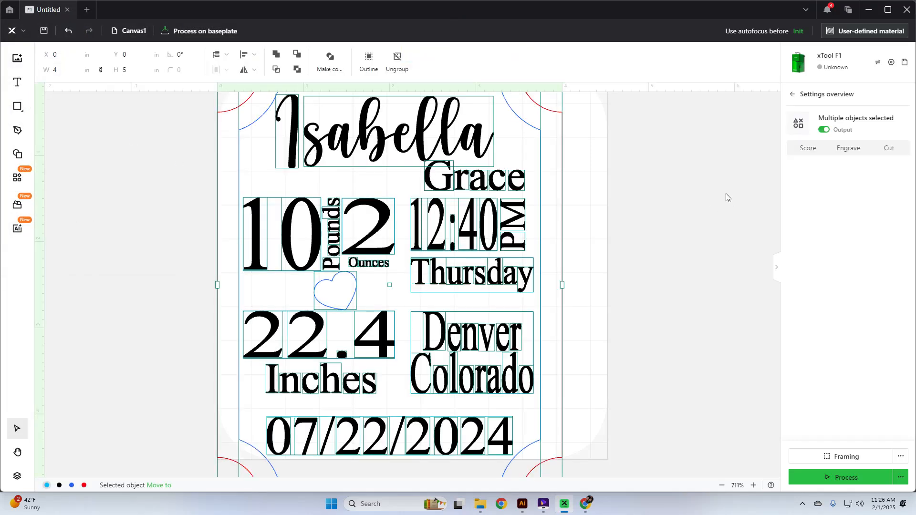
# Check the blue-line, black-text and light-blue rectangle colour groups one by one.
pyautogui.click(726, 196)
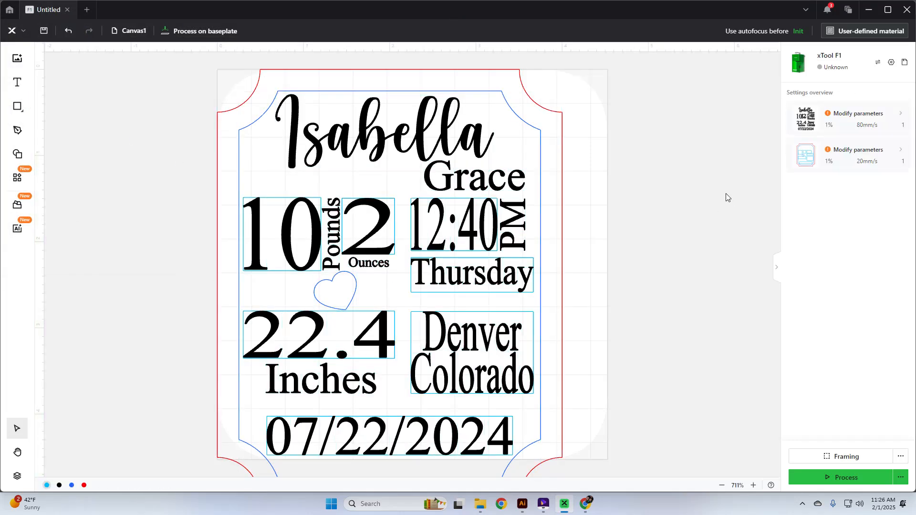
pyautogui.click(71, 485)
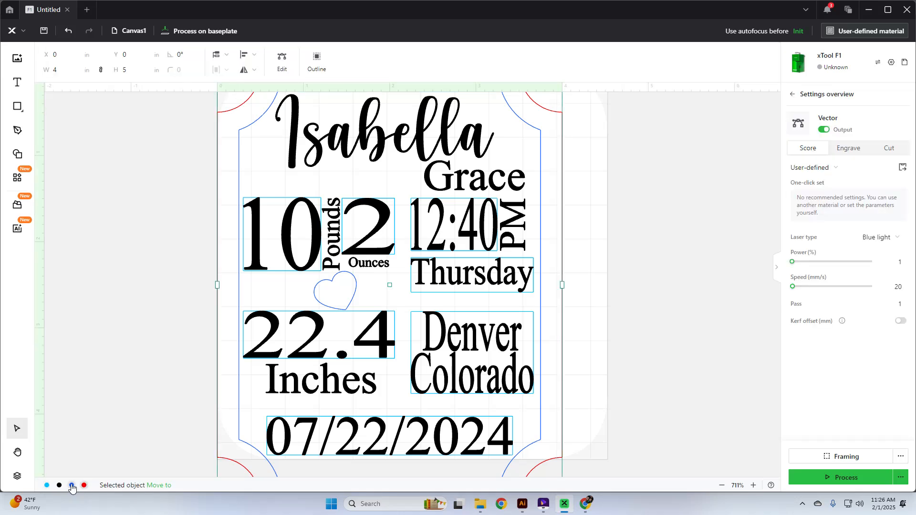
pyautogui.click(59, 485)
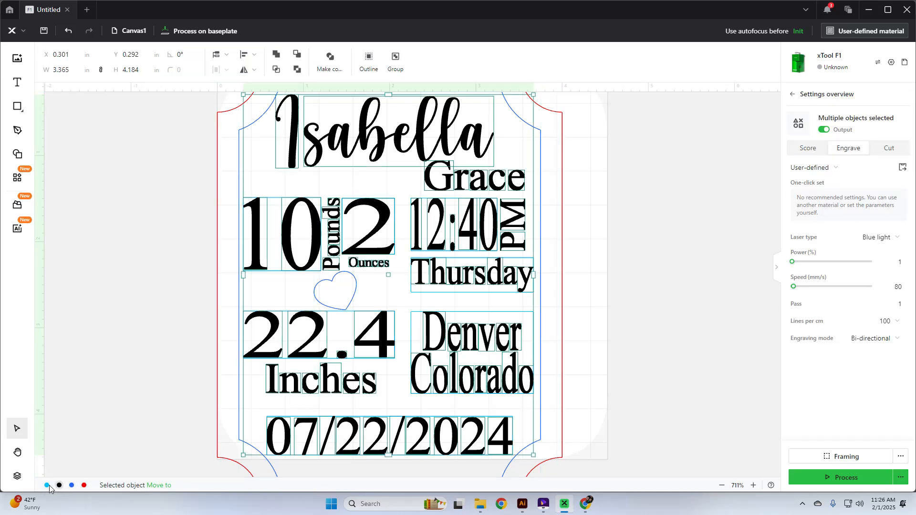
pyautogui.click(46, 486)
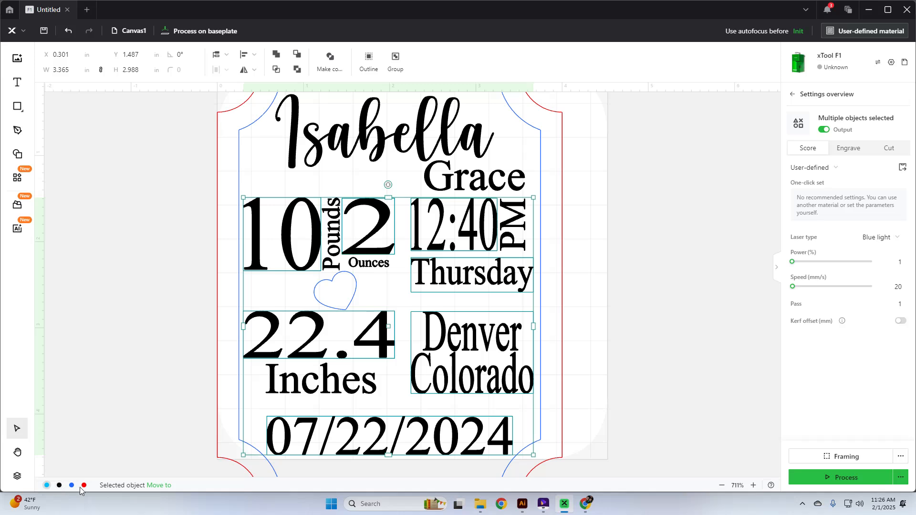
pyautogui.click(96, 454)
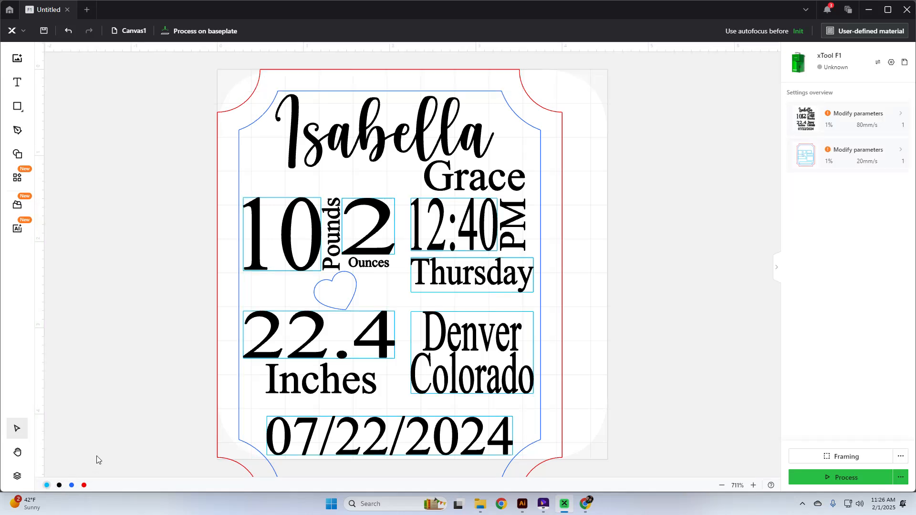
# Turn Output off for the light-blue rectangles so they are ignored.
pyautogui.click(47, 485)
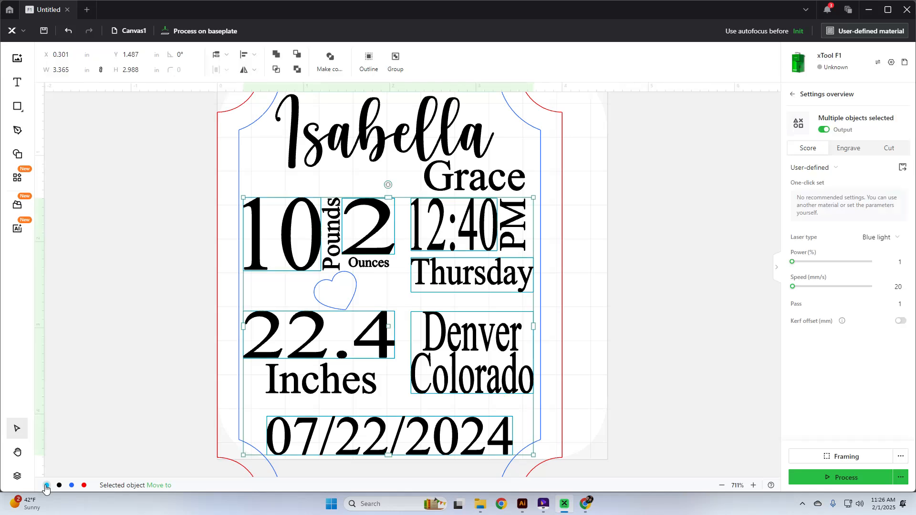
pyautogui.click(822, 132)
pyautogui.click(683, 270)
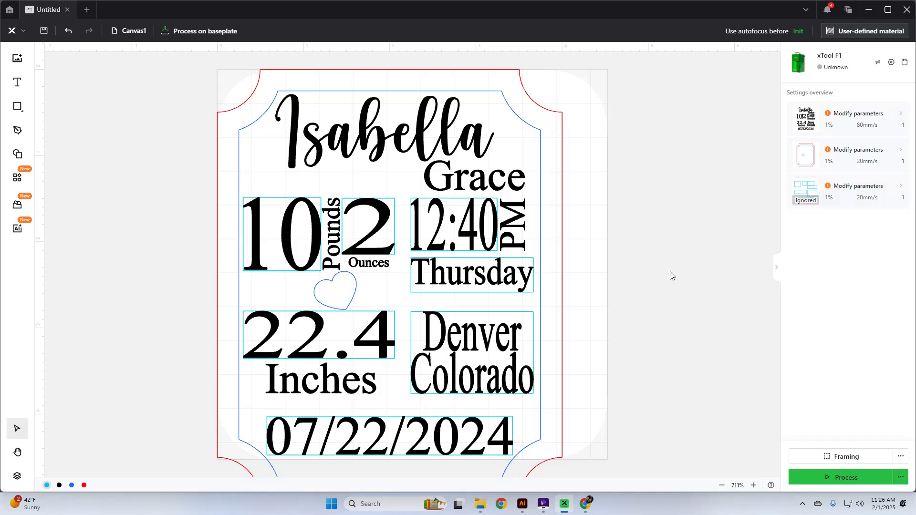
# Set the red outer border to Cut, glancing at the material preset list.
pyautogui.click(84, 485)
pyautogui.click(890, 149)
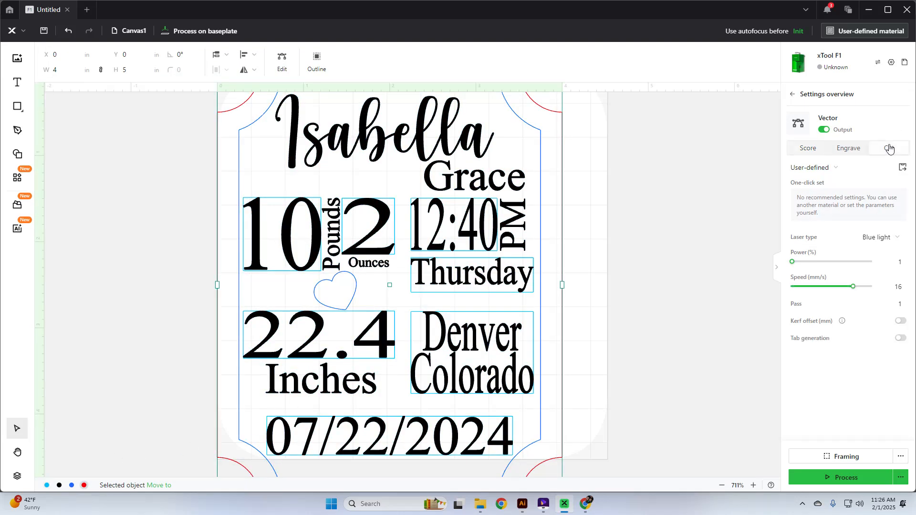
pyautogui.click(844, 171)
pyautogui.click(719, 179)
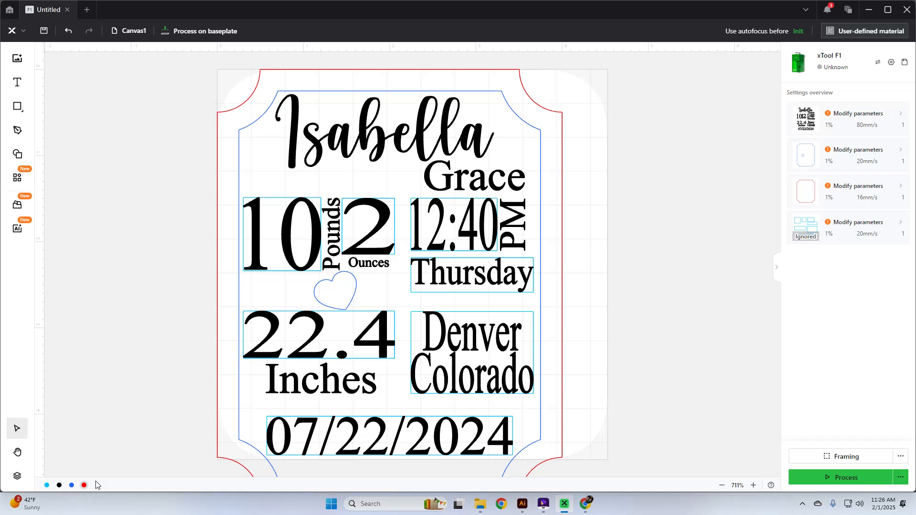
# Review the blue border and heart layer and the whole design's settings.
pyautogui.click(71, 485)
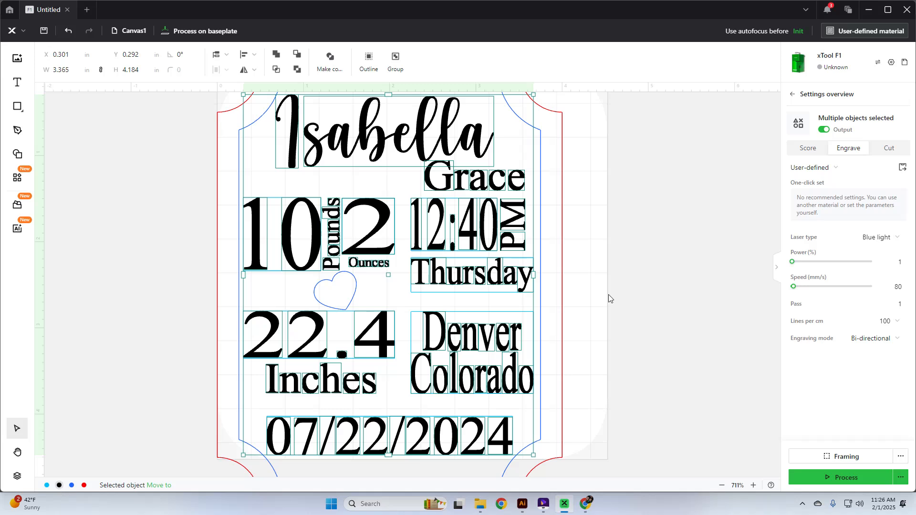
pyautogui.click(635, 275)
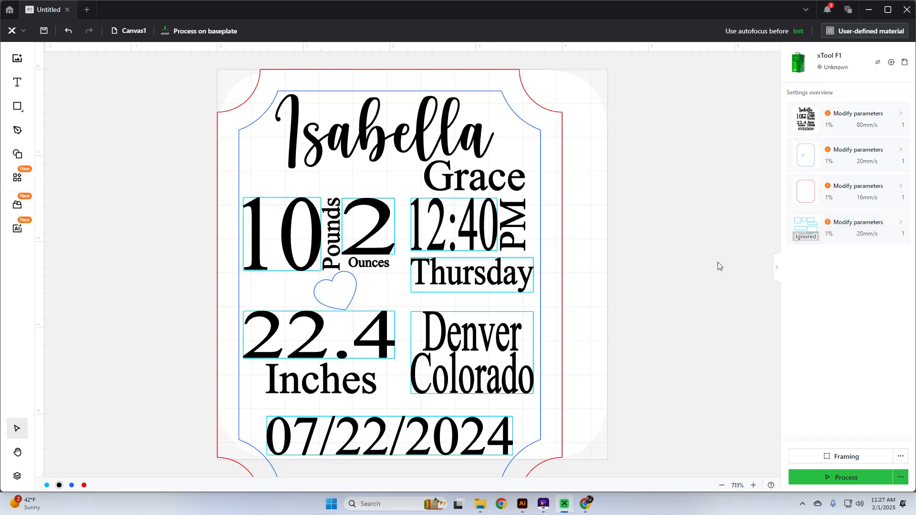
pyautogui.moveTo(594, 456); pyautogui.dragTo(175, 101)
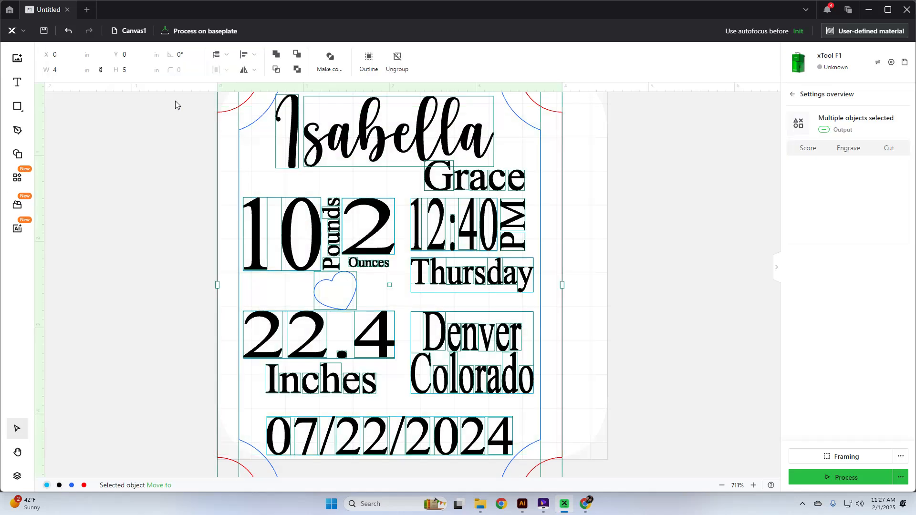
pyautogui.click(643, 234)
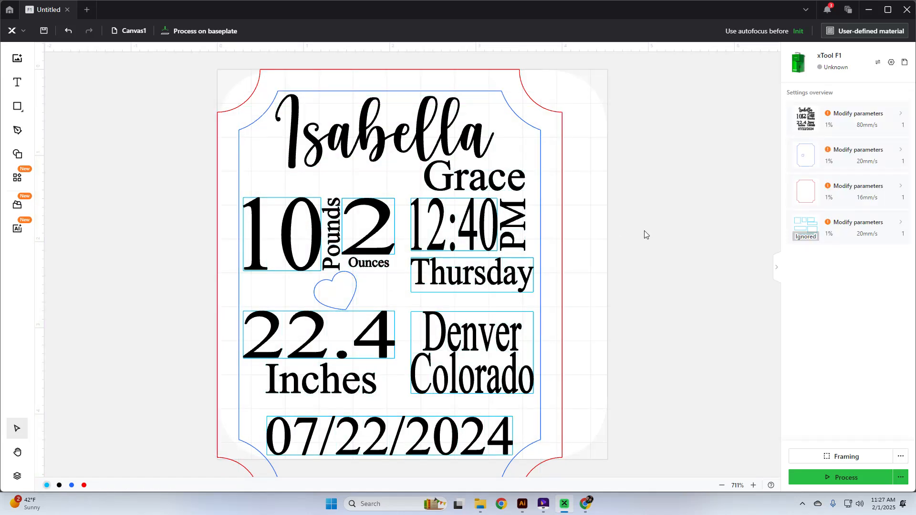